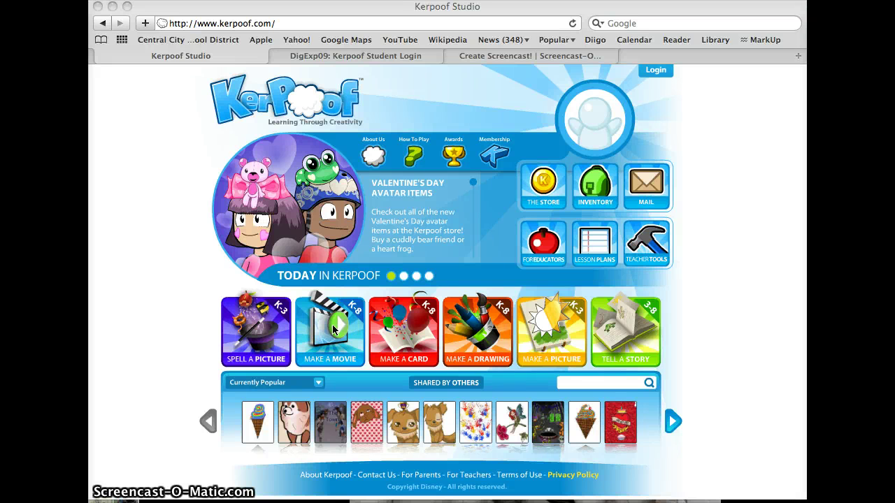
- View the student login form that uses a class ID and close it
{"action": "left_click", "coordinate": [294, 236]}
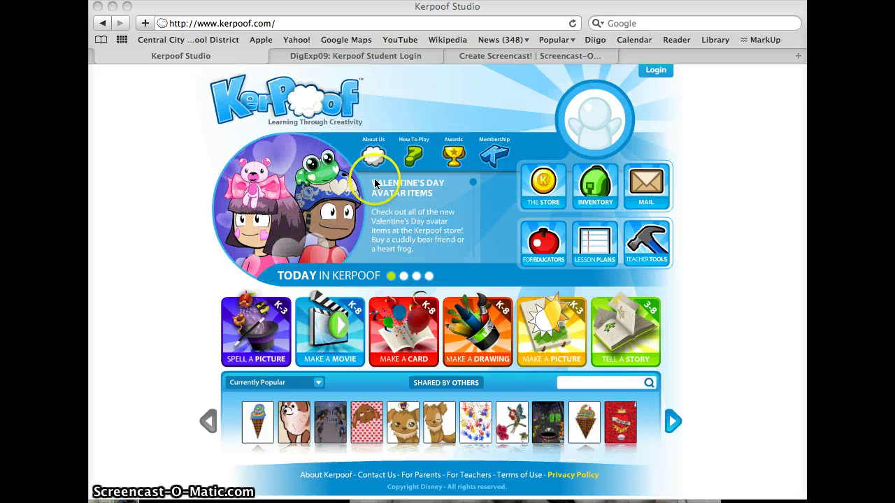
{"action": "left_click", "coordinate": [654, 72]}
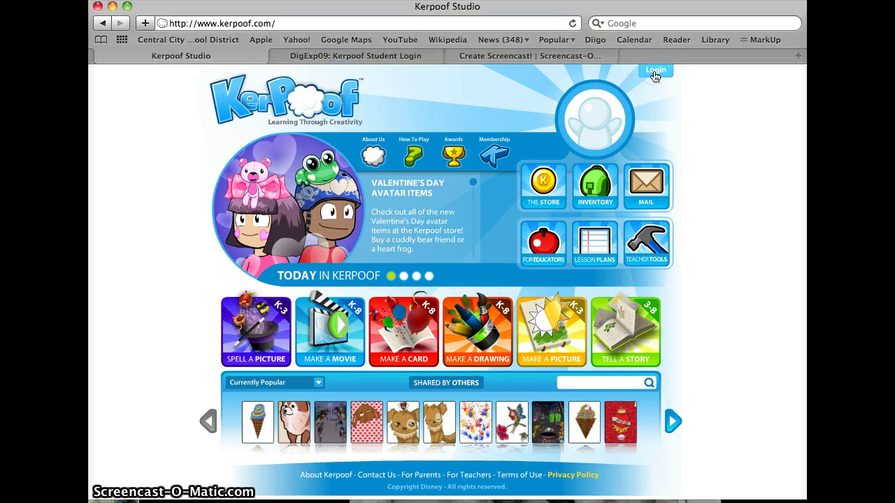
{"action": "left_click", "coordinate": [657, 76]}
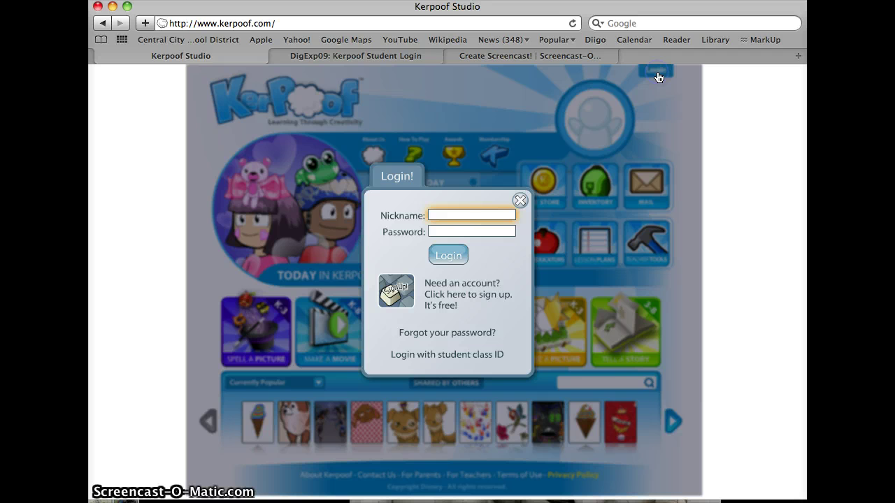
{"action": "left_click", "coordinate": [440, 359]}
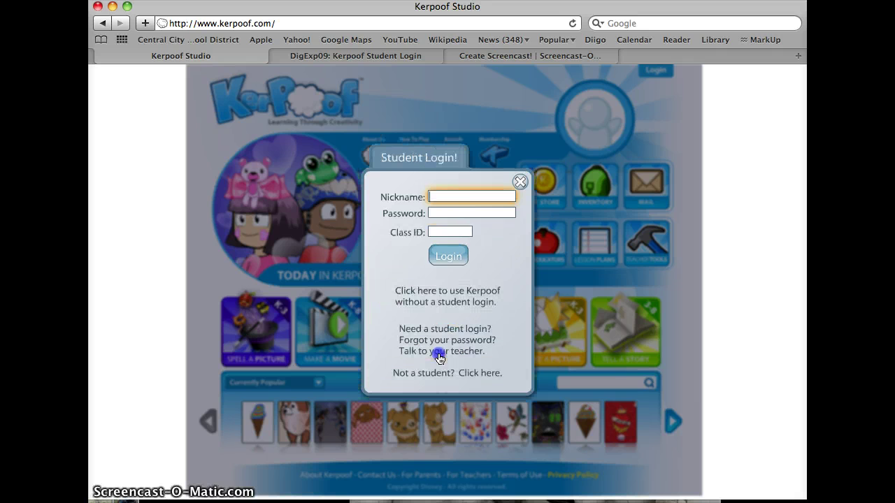
{"action": "left_click", "coordinate": [519, 182]}
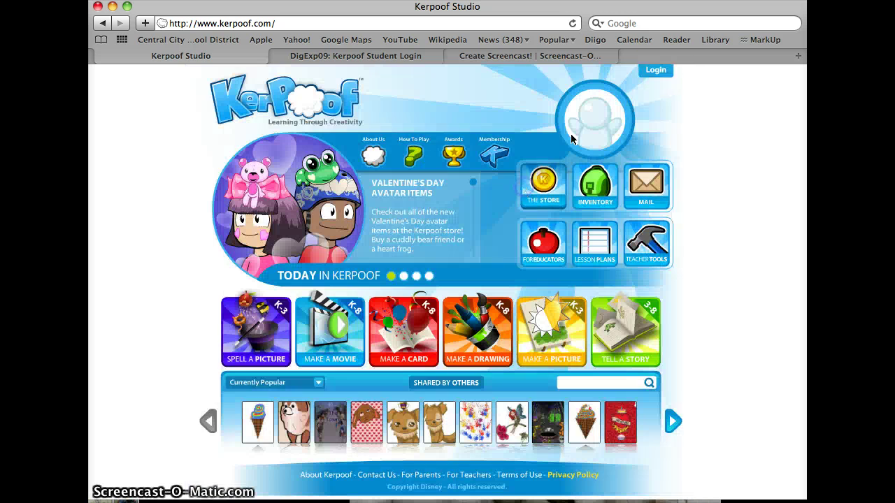
- Log in to the regular account by entering the nickname and the account password
{"action": "left_click", "coordinate": [656, 71]}
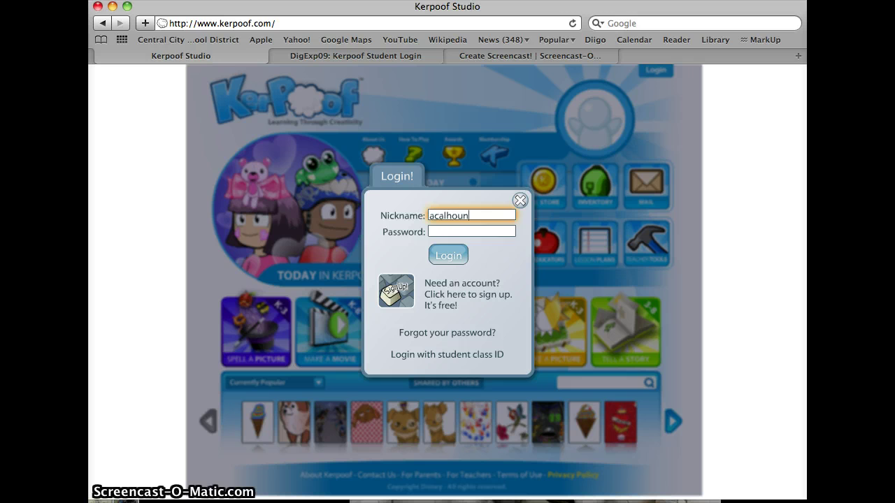
{"action": "key", "text": "Tab"}
{"action": "type", "text": "*"}
{"action": "key", "text": "Return"}
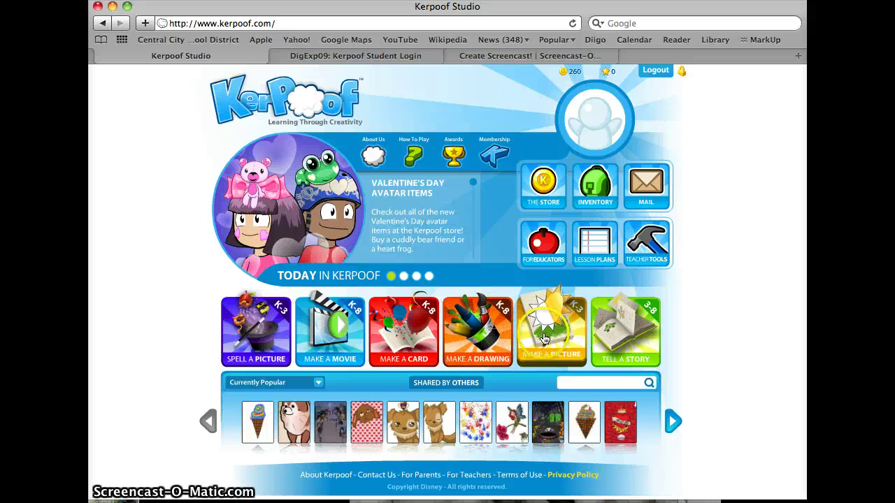
- Start a Tell a Story book, look through the available storylines and choose Fantasy
{"action": "left_click", "coordinate": [631, 333]}
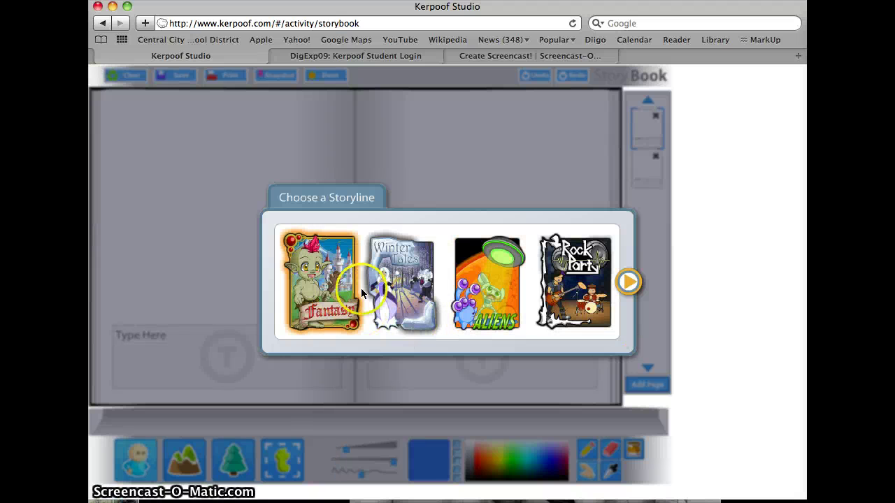
{"action": "left_click", "coordinate": [626, 281]}
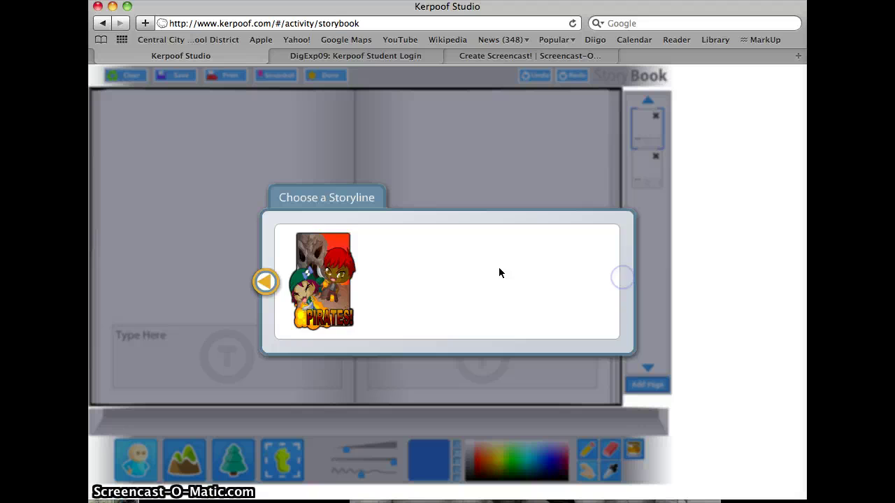
{"action": "left_click", "coordinate": [264, 283]}
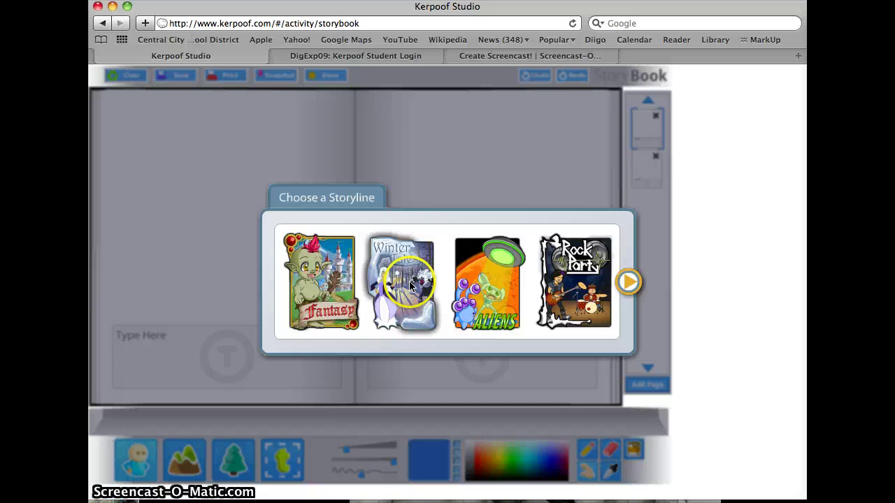
{"action": "left_click", "coordinate": [626, 281]}
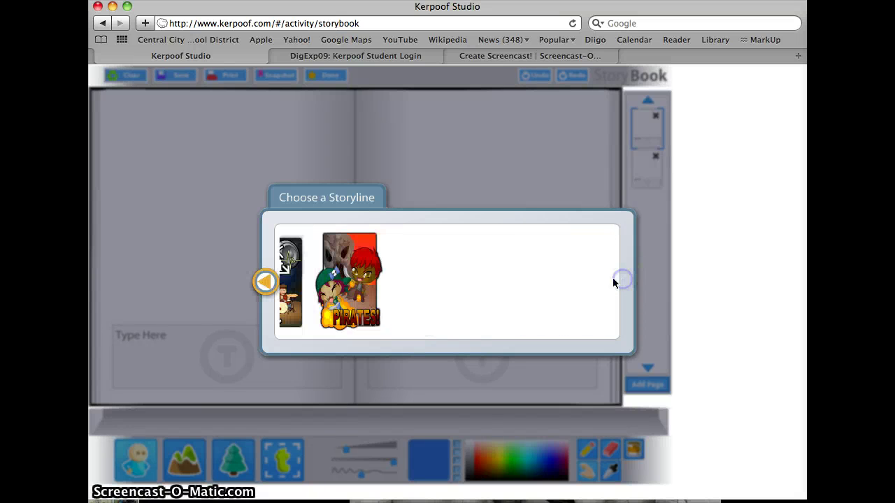
{"action": "left_click", "coordinate": [271, 281]}
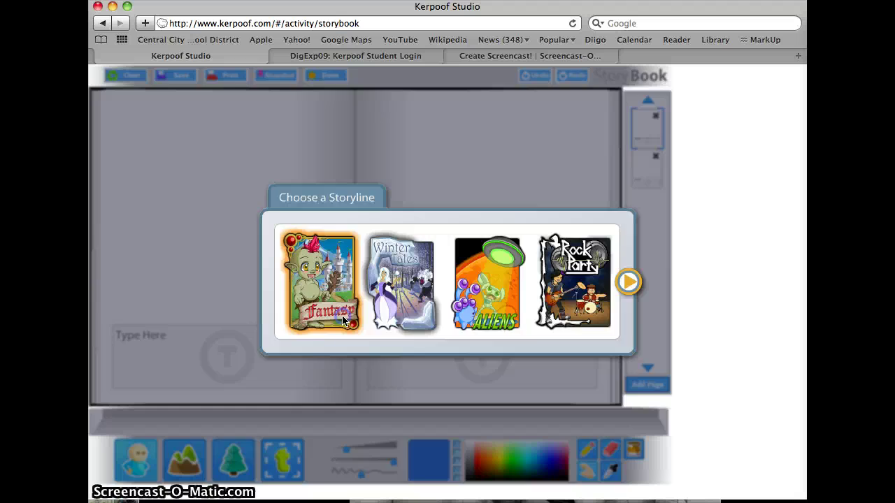
{"action": "left_click", "coordinate": [342, 320]}
{"action": "left_click_drag", "start_coordinate": [334, 409], "coordinate": [307, 332]}
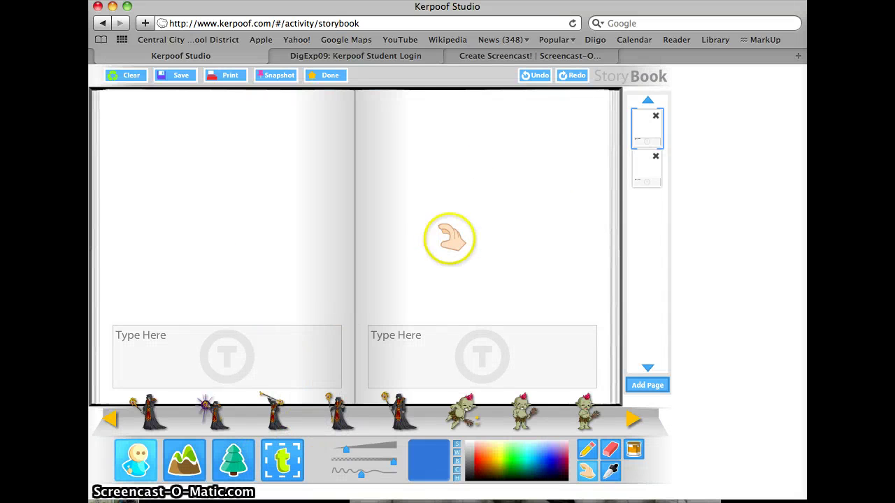
- Add the dark wizard casting a purple spell to the left page, tilt it slightly and scale it to medium size
{"action": "left_click_drag", "start_coordinate": [207, 411], "coordinate": [280, 259]}
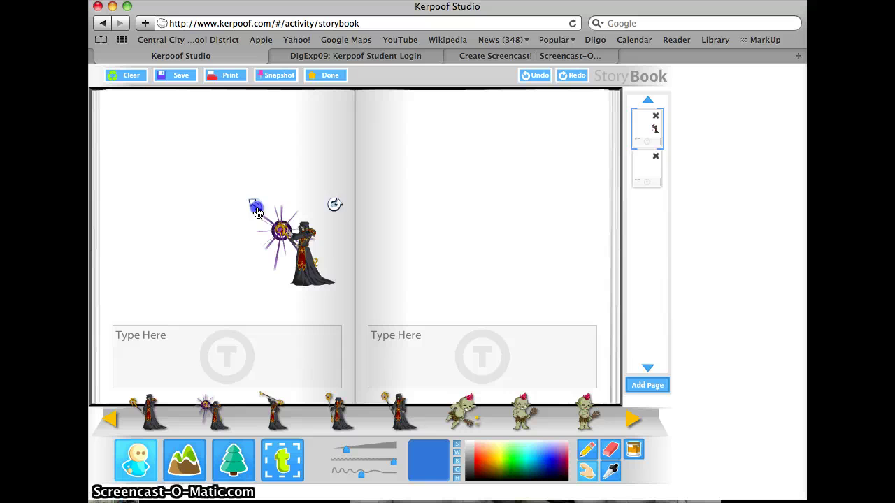
{"action": "left_click_drag", "start_coordinate": [256, 212], "coordinate": [178, 126]}
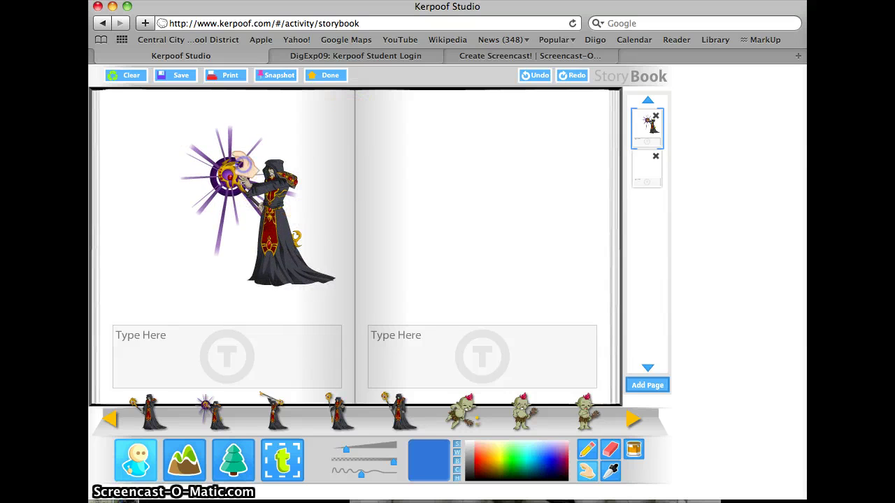
{"action": "left_click", "coordinate": [336, 129]}
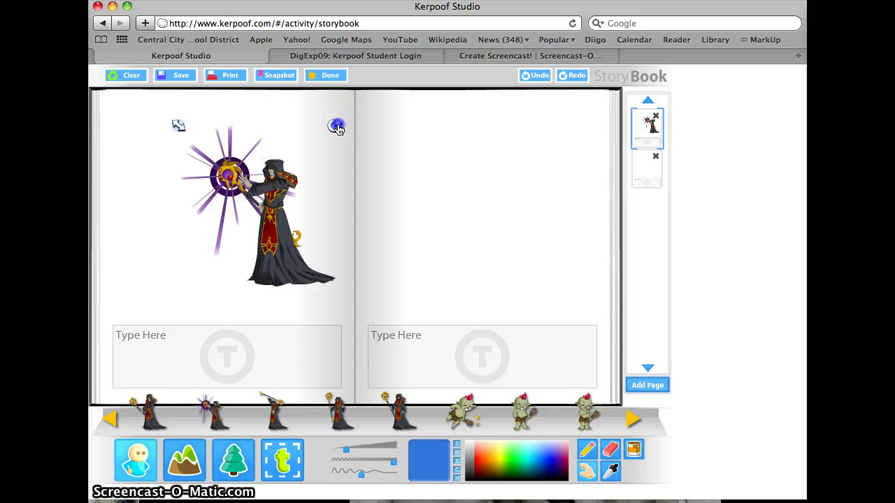
{"action": "left_click_drag", "start_coordinate": [337, 128], "coordinate": [299, 168]}
{"action": "left_click", "coordinate": [190, 123]}
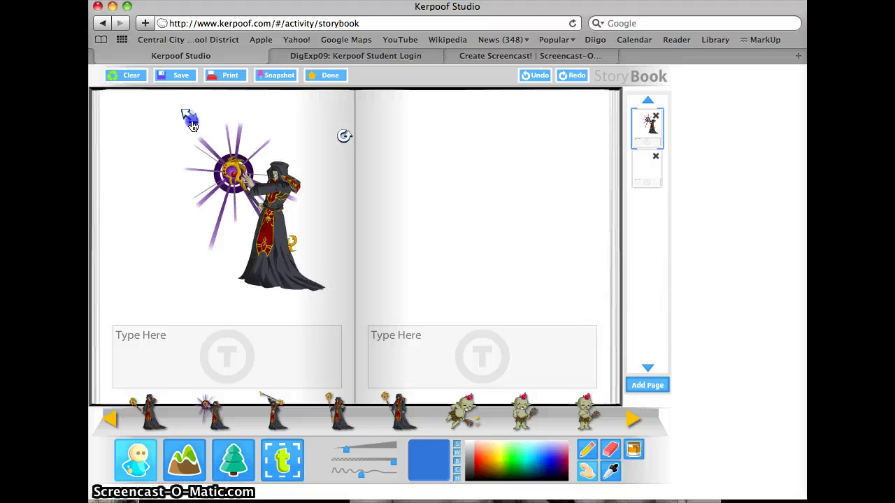
{"action": "left_click_drag", "start_coordinate": [191, 123], "coordinate": [223, 160]}
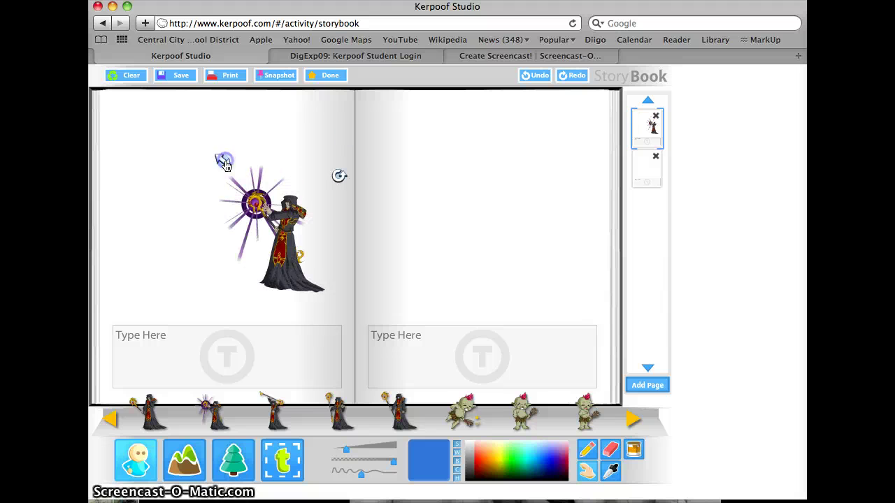
- Find the red dragon standing on all fours among the characters and place it on the left page in front of the wizard
{"action": "left_click", "coordinate": [114, 421]}
{"action": "left_click", "coordinate": [113, 421]}
{"action": "left_click", "coordinate": [113, 420]}
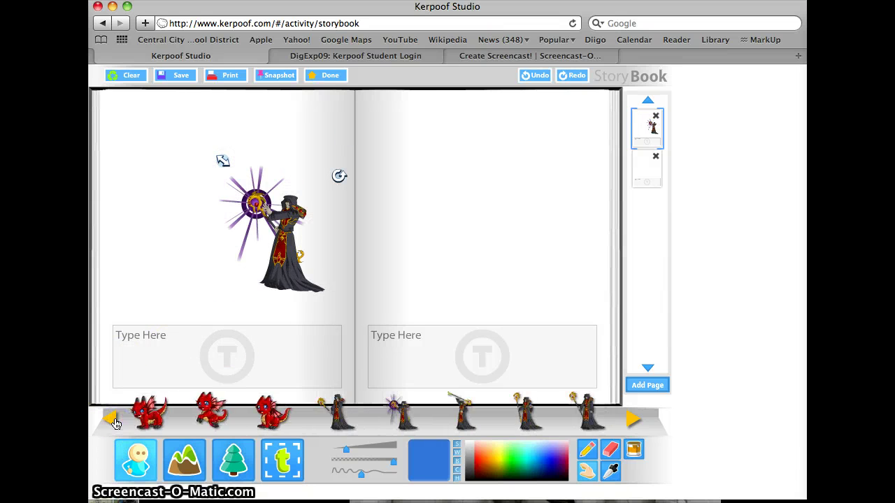
{"action": "left_click", "coordinate": [113, 421]}
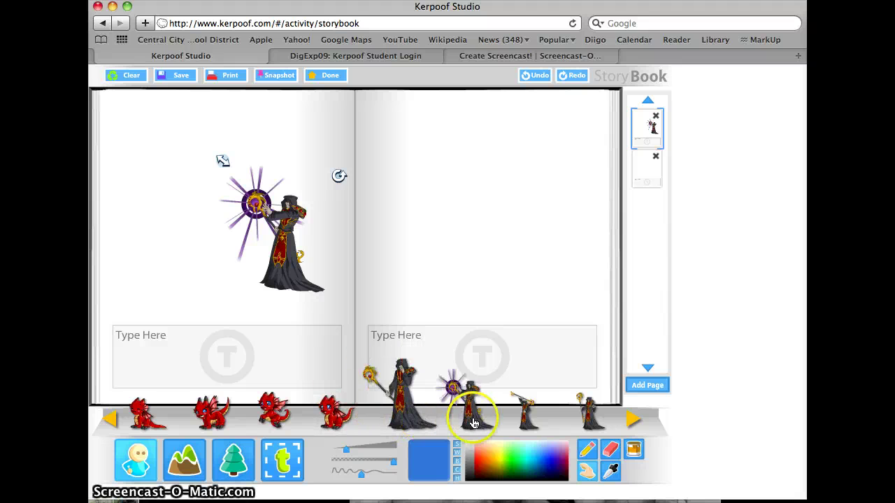
{"action": "left_click_drag", "start_coordinate": [195, 419], "coordinate": [180, 235]}
- Shift the dragon slightly away from the wizard and place the standing pink-haired fairy above it
{"action": "left_click", "coordinate": [113, 421]}
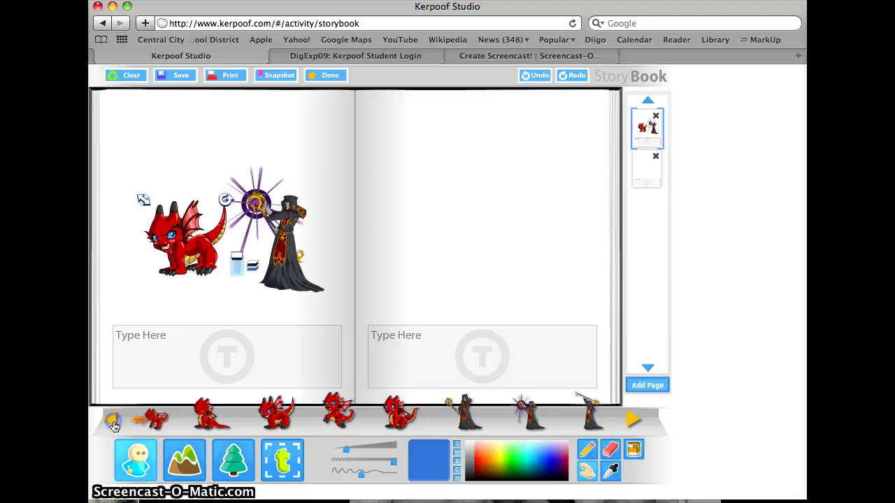
{"action": "left_click", "coordinate": [113, 421]}
{"action": "left_click", "coordinate": [113, 421]}
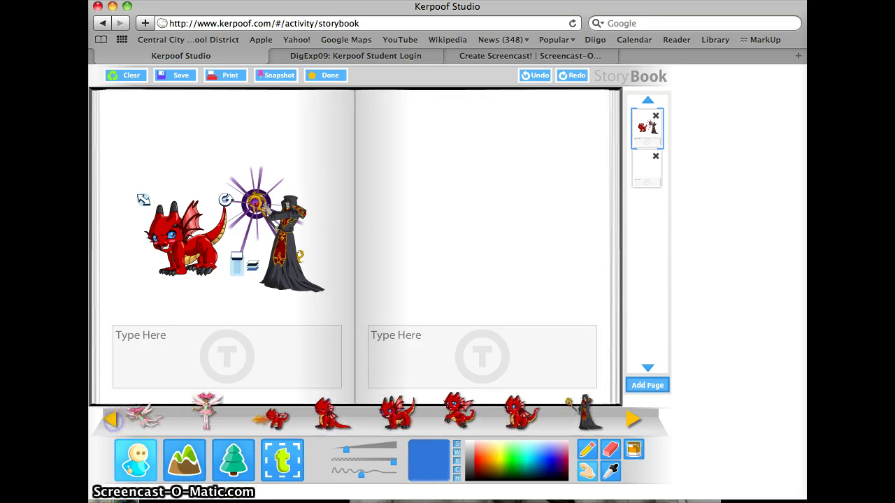
{"action": "left_click_drag", "start_coordinate": [187, 260], "coordinate": [172, 263]}
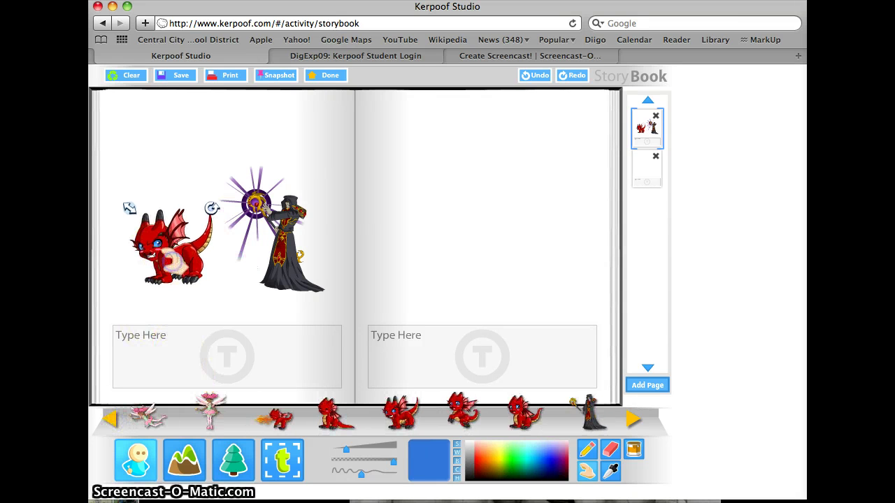
{"action": "left_click_drag", "start_coordinate": [207, 413], "coordinate": [163, 149]}
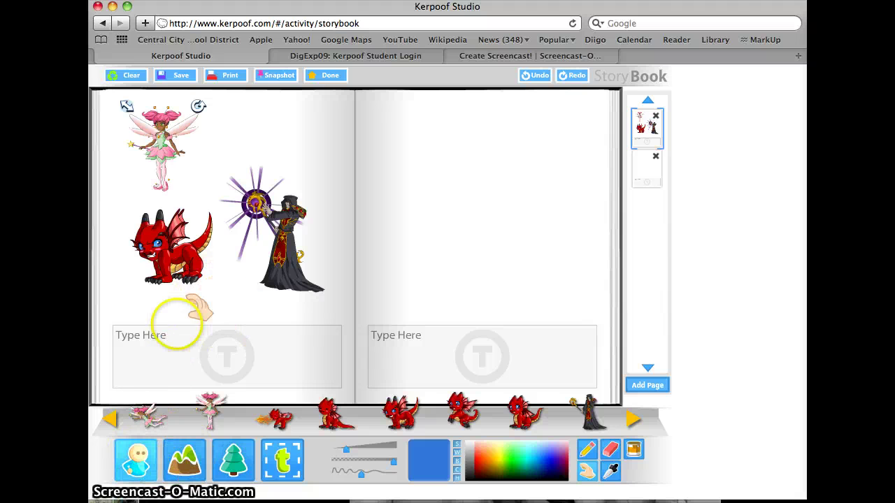
- Replace the left page's placeholder text with "Once upon a time...."
{"action": "left_click", "coordinate": [193, 367]}
{"action": "left_click", "coordinate": [177, 411]}
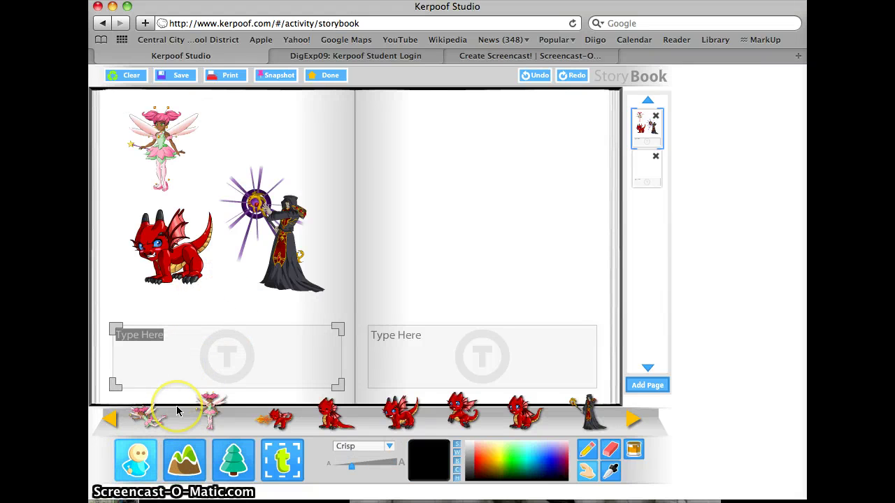
{"action": "type", "text": "Once upon a time...."}
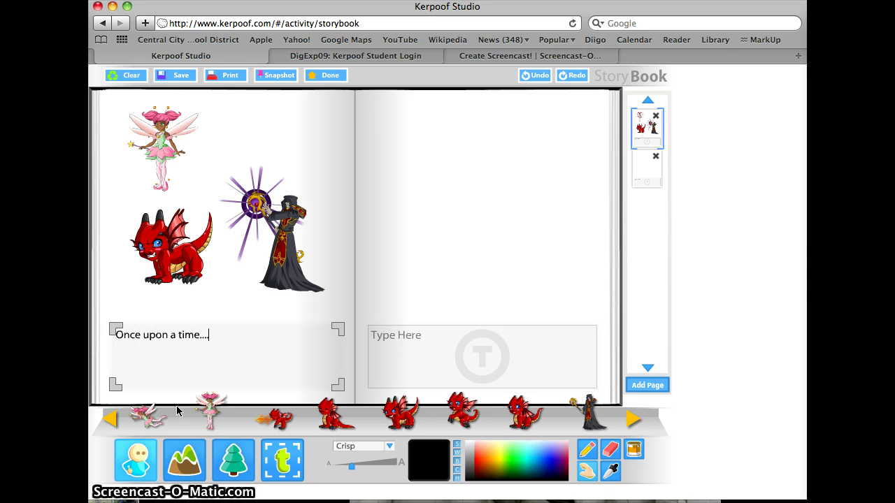
- Browse the scene backgrounds and add the forest waterfall scene behind the characters on the left page
{"action": "left_click", "coordinate": [186, 458]}
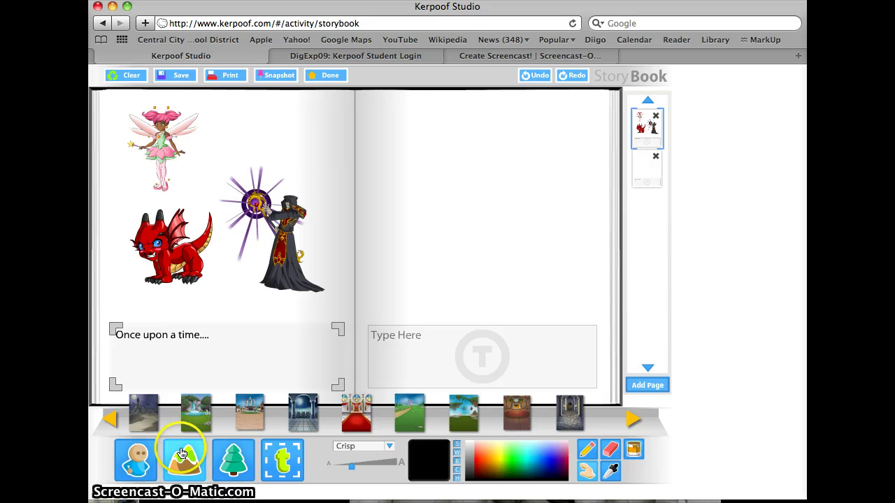
{"action": "left_click", "coordinate": [135, 458]}
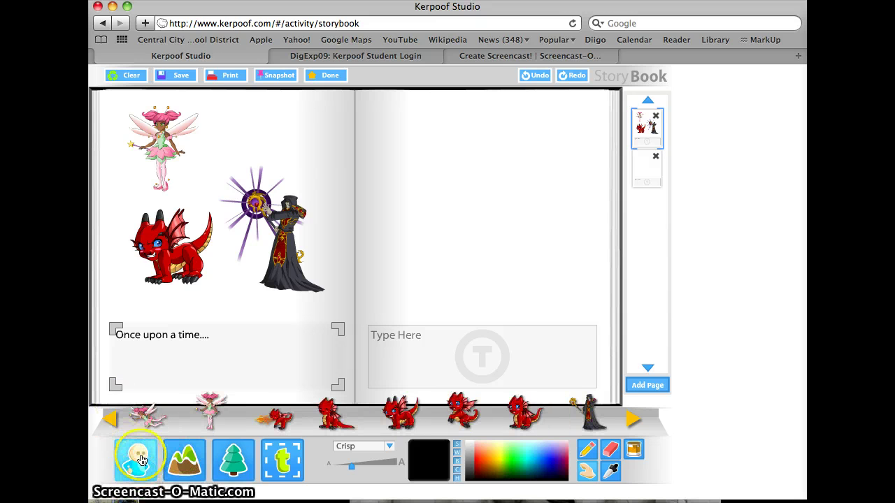
{"action": "left_click", "coordinate": [180, 467]}
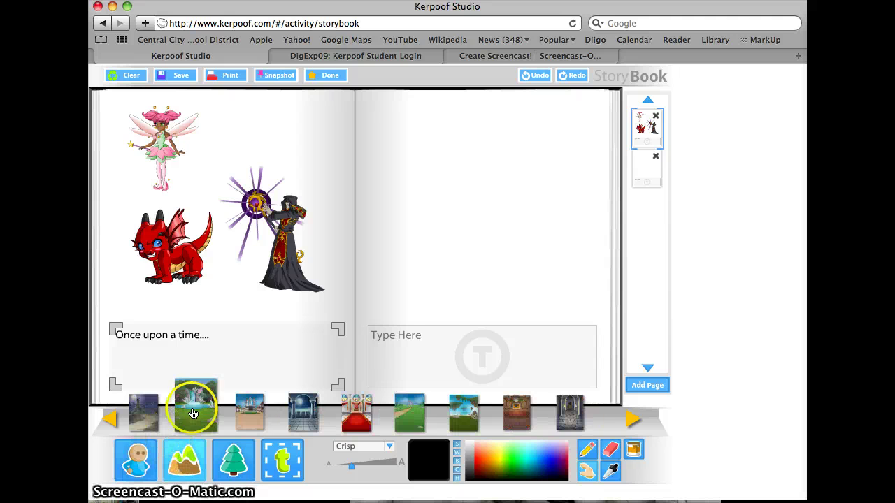
{"action": "left_click_drag", "start_coordinate": [213, 389], "coordinate": [389, 398]}
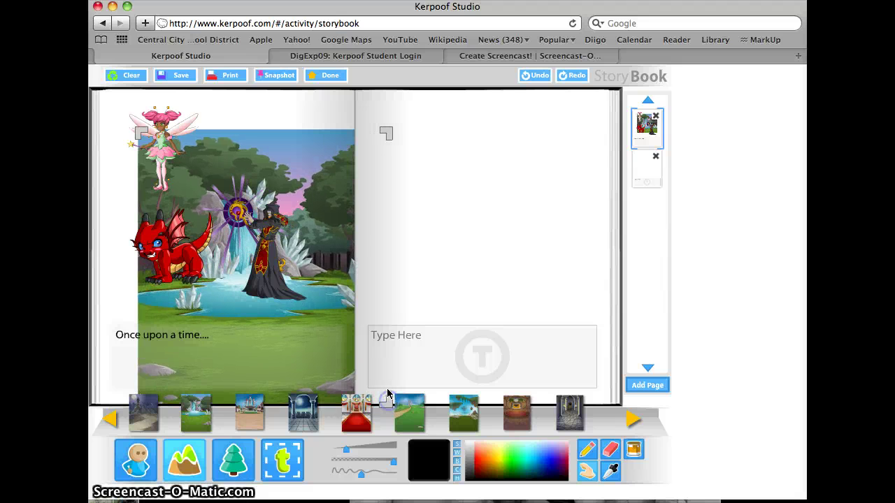
- Move the waterfall background to the left page's upper edge and stretch it down to cover the text area
{"action": "left_click_drag", "start_coordinate": [340, 223], "coordinate": [308, 186]}
{"action": "left_click", "coordinate": [358, 387]}
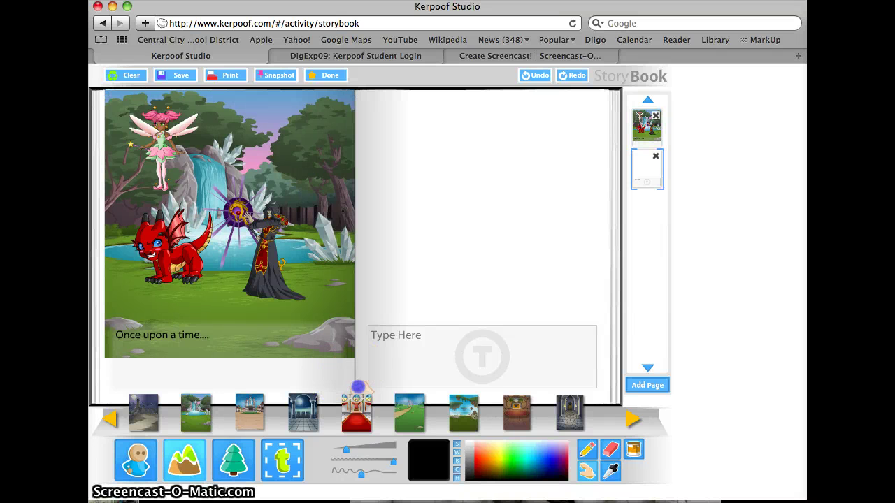
{"action": "left_click", "coordinate": [342, 350]}
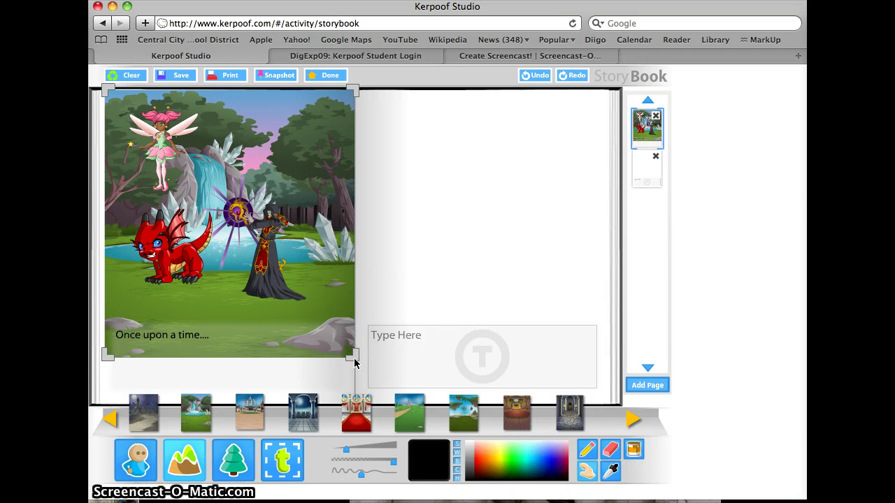
{"action": "left_click_drag", "start_coordinate": [350, 356], "coordinate": [352, 396]}
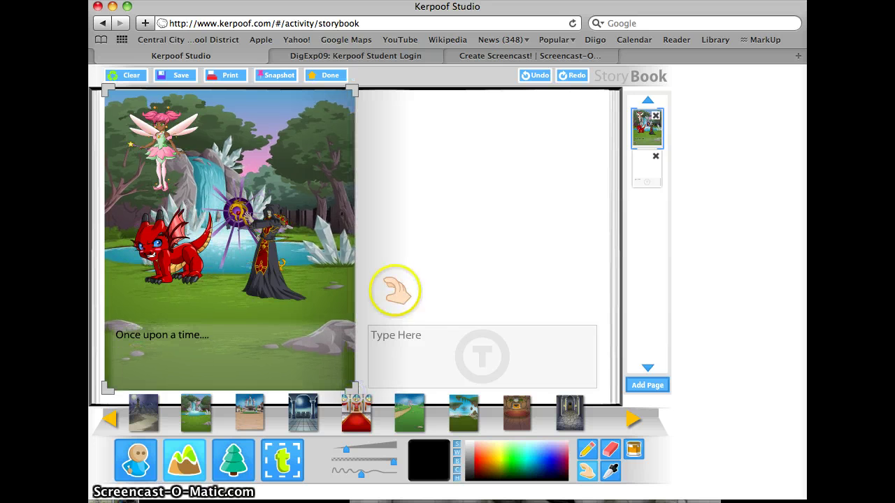
- Delete the right page's placeholder text box and place a new blank text box at the foot of that page
{"action": "left_click", "coordinate": [394, 291]}
{"action": "mouse_move", "coordinate": [405, 346]}
{"action": "left_mouse_down"}
{"action": "mouse_move", "coordinate": [422, 156]}
{"action": "mouse_move", "coordinate": [412, 126]}
{"action": "mouse_move", "coordinate": [406, 270]}
{"action": "mouse_move", "coordinate": [413, 347]}
{"action": "left_mouse_up"}
{"action": "left_click", "coordinate": [402, 297]}
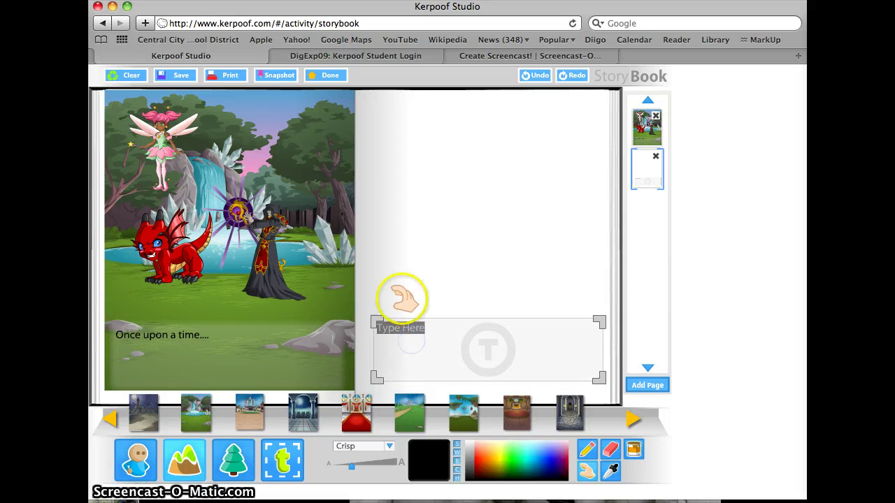
{"action": "left_click", "coordinate": [419, 362]}
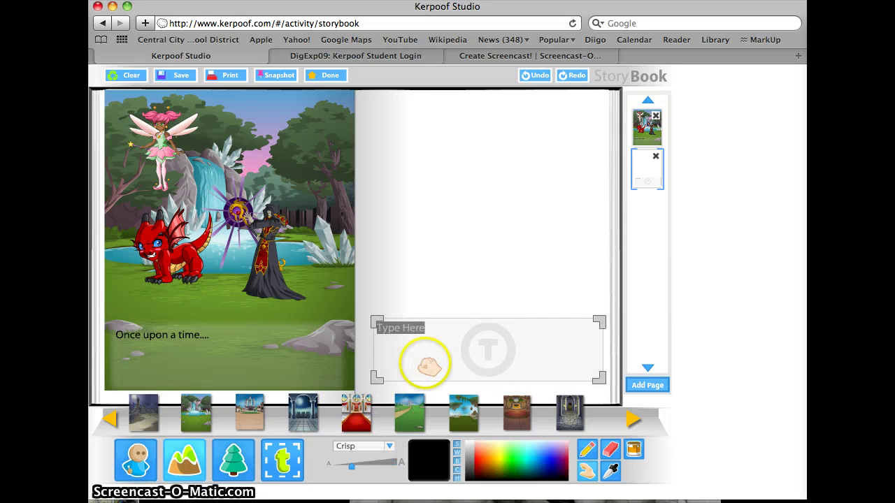
{"action": "key", "text": "BackSpace"}
{"action": "left_click", "coordinate": [430, 267]}
{"action": "left_click_drag", "start_coordinate": [385, 359], "coordinate": [451, 348]}
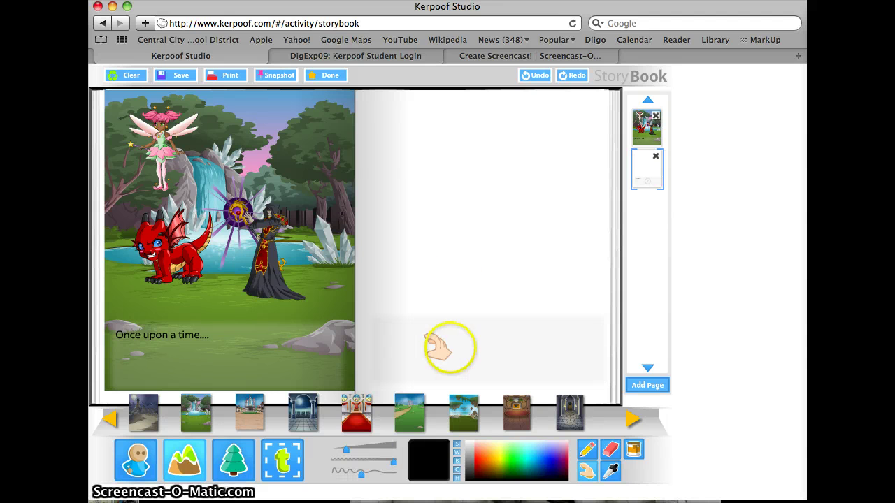
{"action": "left_click", "coordinate": [286, 466]}
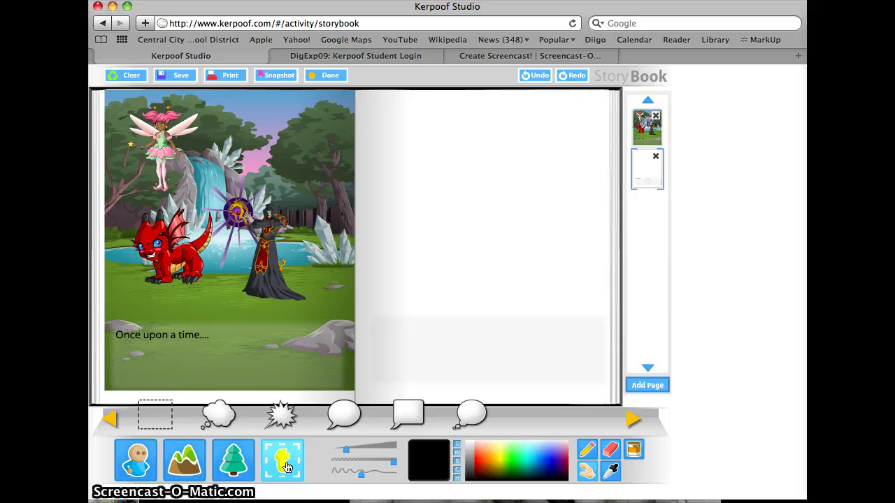
{"action": "left_click_drag", "start_coordinate": [168, 414], "coordinate": [451, 359]}
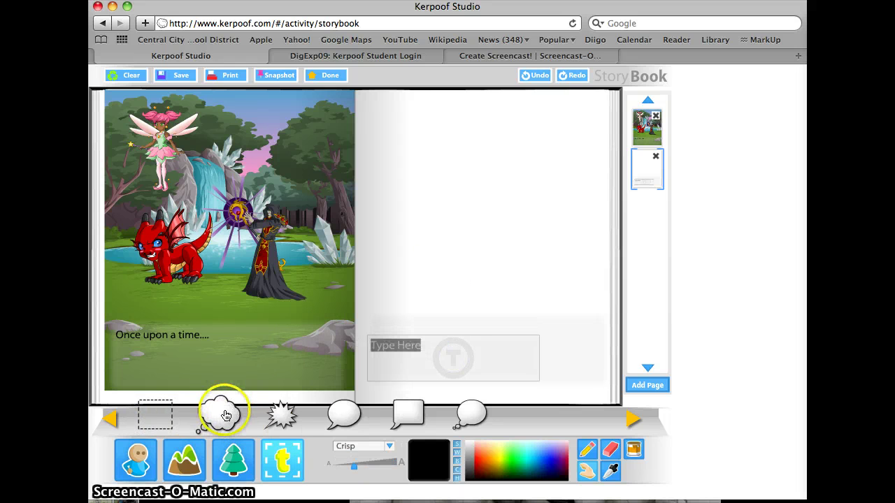
- Place a cloud-shaped thought bubble between the dragon and the wizard on the left page and delete it
{"action": "left_click_drag", "start_coordinate": [219, 413], "coordinate": [232, 233]}
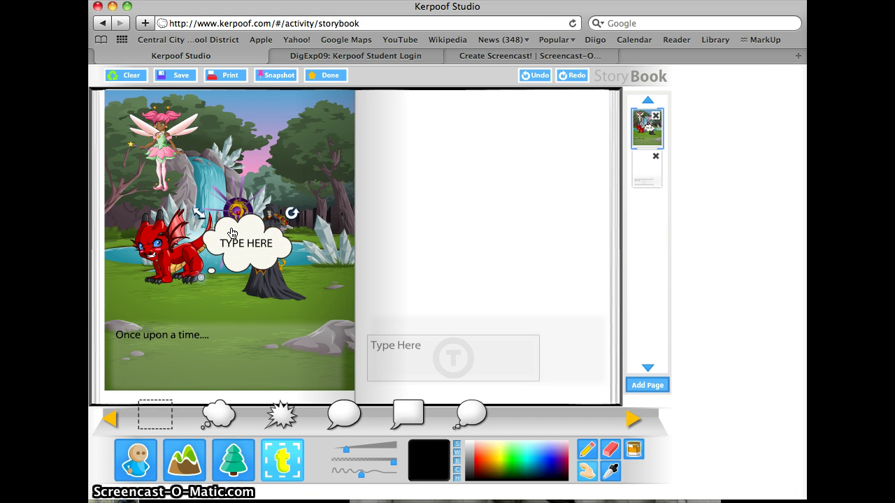
{"action": "key", "text": "Delete"}
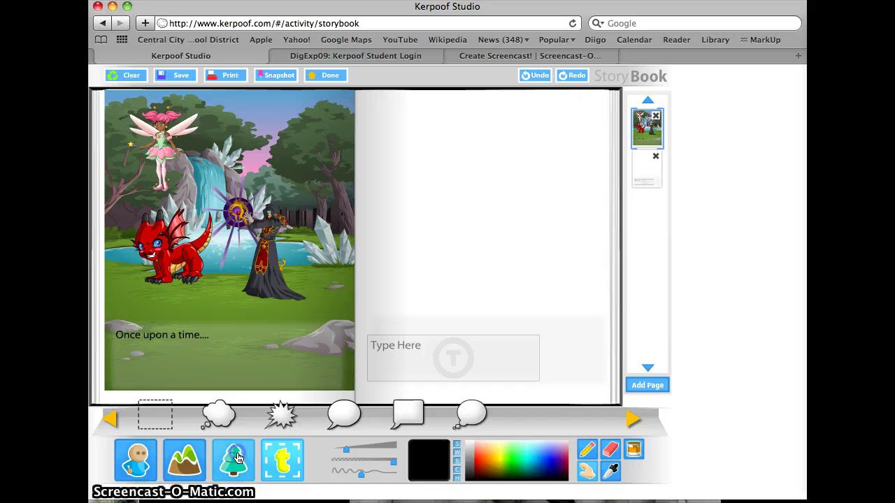
- Add the bowl with a burning flame from the props in front of the dragon and wizard
{"action": "left_click", "coordinate": [237, 458]}
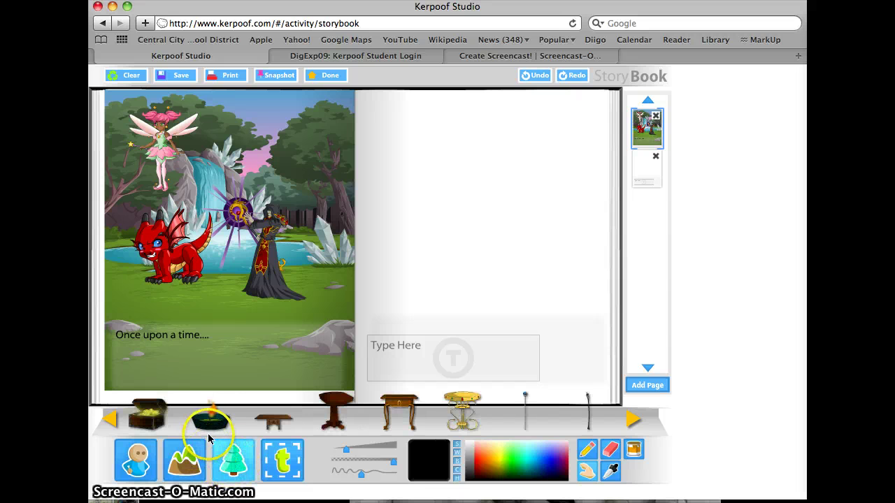
{"action": "left_click_drag", "start_coordinate": [208, 439], "coordinate": [211, 281]}
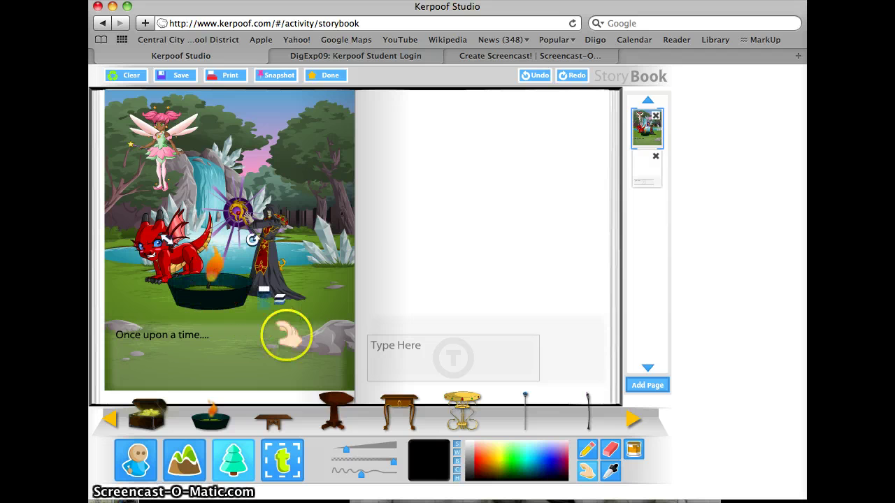
- Browse further through the props and add the green mushroom with white spots in front of the wizard
{"action": "mouse_move", "coordinate": [389, 423]}
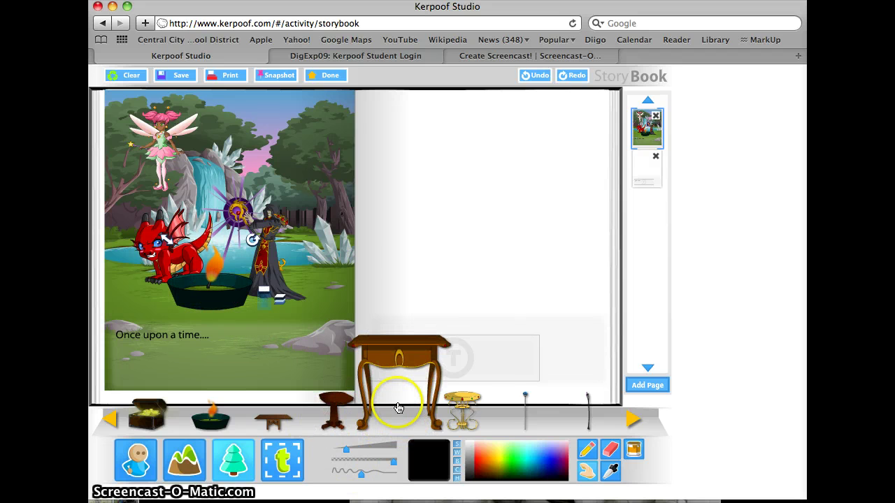
{"action": "left_click", "coordinate": [633, 419]}
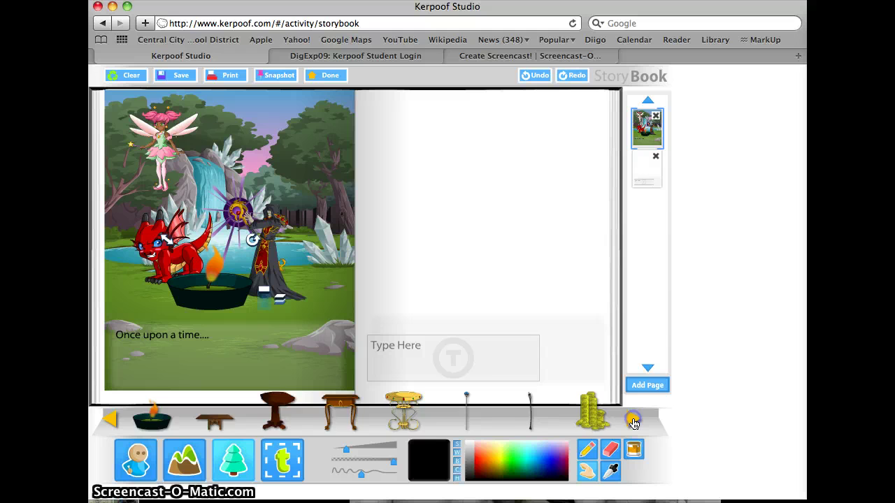
{"action": "left_click", "coordinate": [632, 420]}
{"action": "left_click", "coordinate": [633, 420]}
{"action": "left_click", "coordinate": [633, 420]}
{"action": "left_click", "coordinate": [633, 420]}
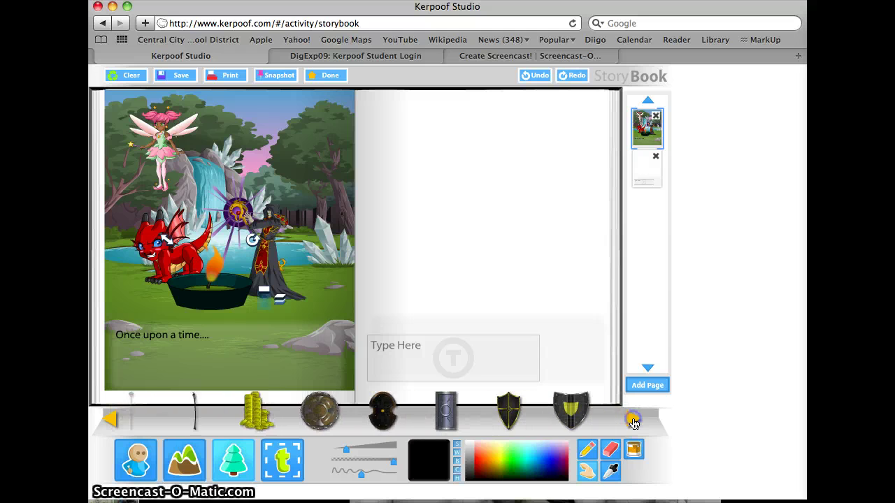
{"action": "left_click_drag", "start_coordinate": [633, 422], "coordinate": [632, 421]}
{"action": "left_click_drag", "start_coordinate": [529, 413], "coordinate": [272, 273]}
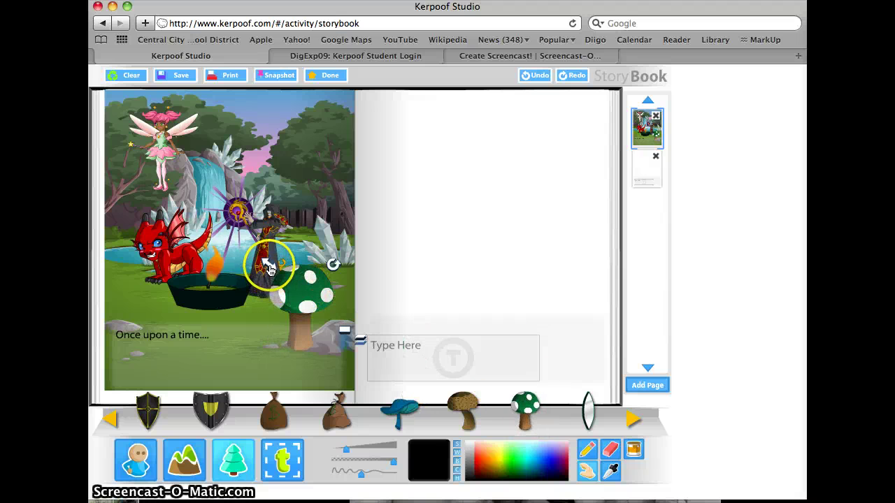
- Shrink the green mushroom and move it beside the wizard near the left page's outer rocks and crystals
{"action": "left_click_drag", "start_coordinate": [343, 329], "coordinate": [204, 193]}
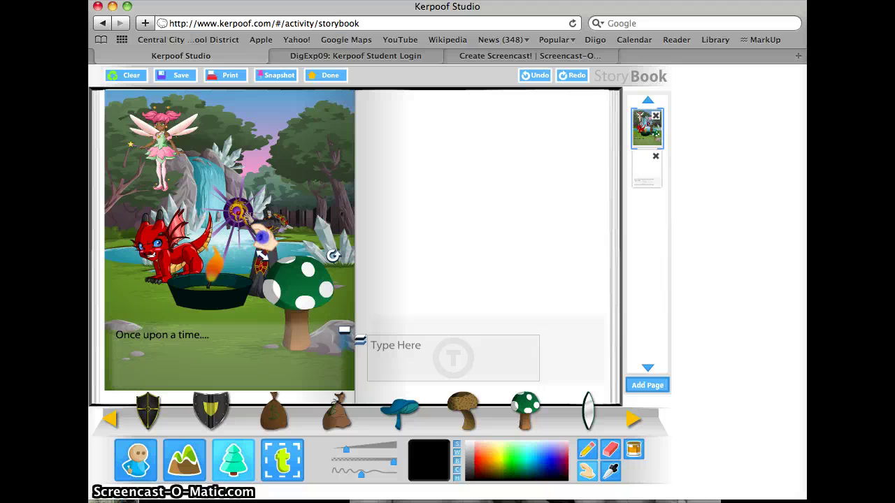
{"action": "left_click_drag", "start_coordinate": [261, 241], "coordinate": [285, 287]}
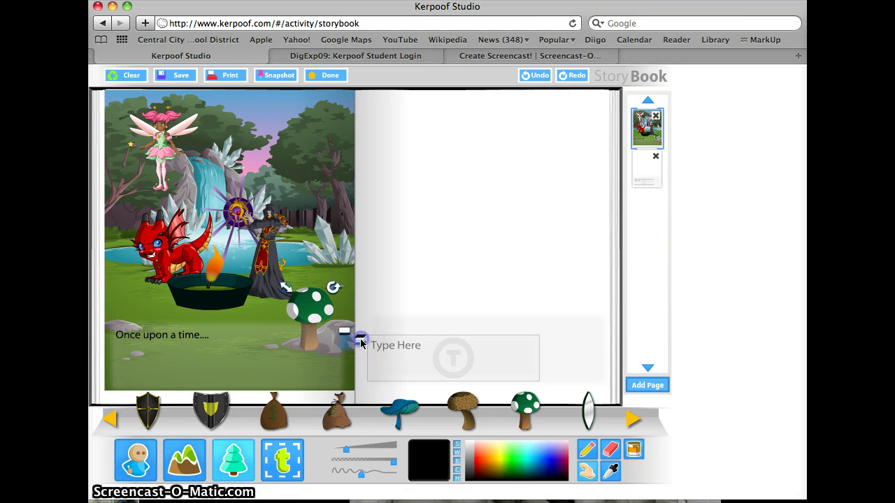
{"action": "mouse_move", "coordinate": [329, 283]}
{"action": "left_mouse_down"}
{"action": "mouse_move", "coordinate": [349, 306]}
{"action": "mouse_move", "coordinate": [336, 287]}
{"action": "left_mouse_up"}
{"action": "left_click", "coordinate": [312, 250]}
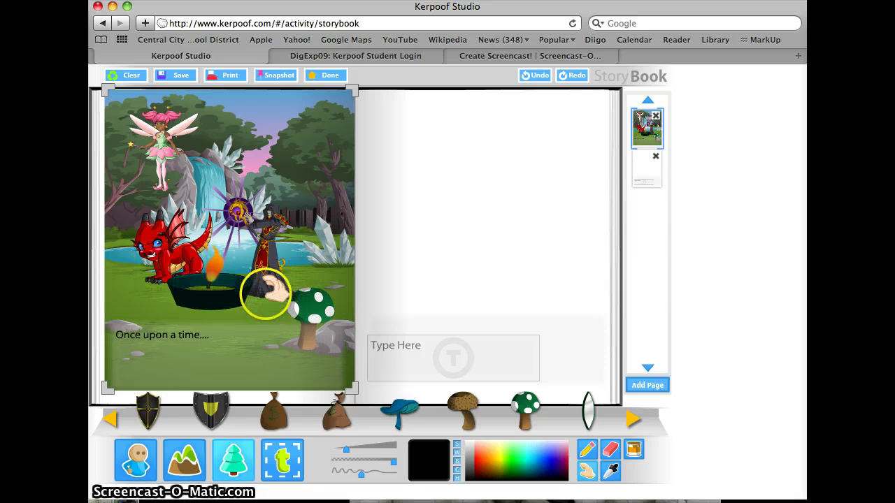
{"action": "left_click_drag", "start_coordinate": [313, 318], "coordinate": [331, 298]}
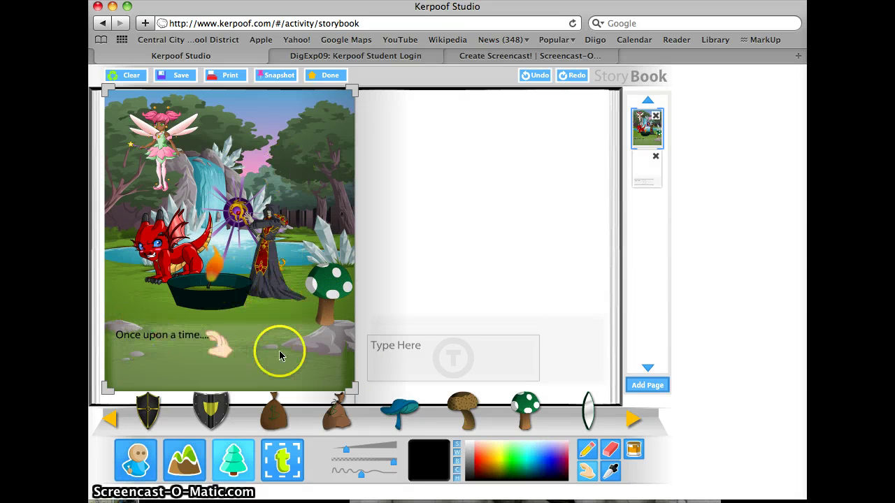
- Move the right page's text box to the upper part of the page and reduce its text size
{"action": "left_click_drag", "start_coordinate": [416, 374], "coordinate": [437, 198]}
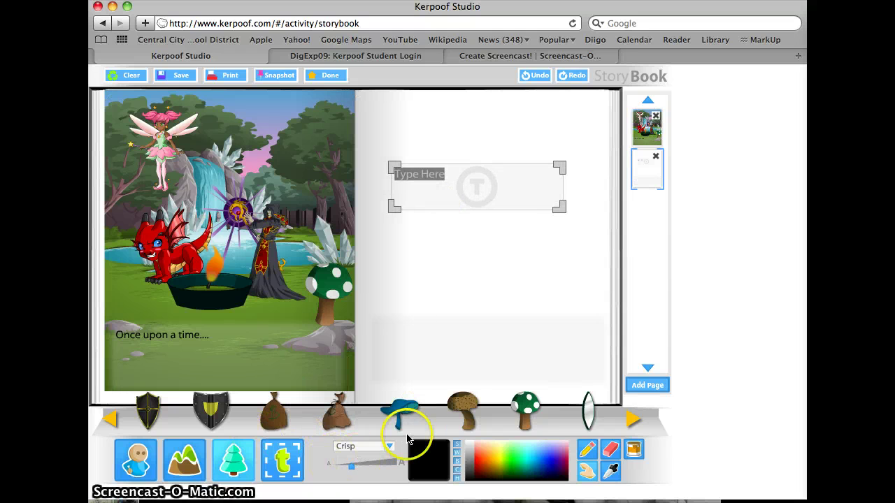
{"action": "left_click_drag", "start_coordinate": [489, 186], "coordinate": [493, 131]}
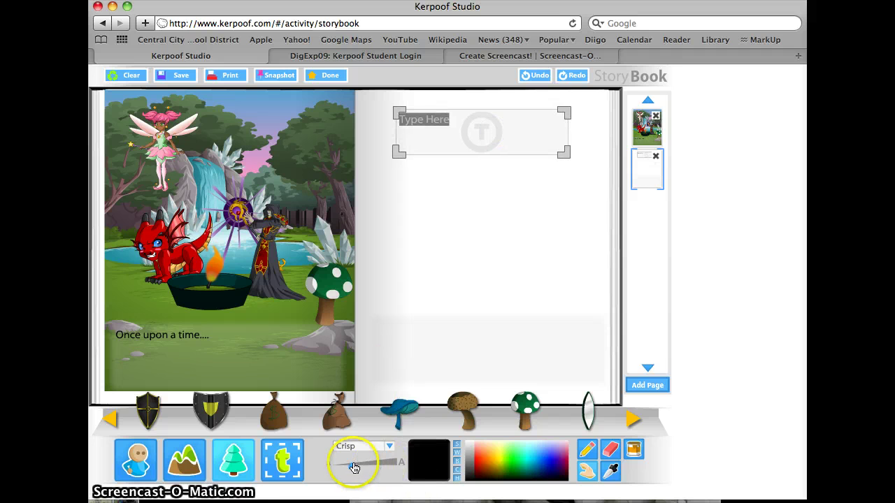
{"action": "left_click_drag", "start_coordinate": [343, 461], "coordinate": [340, 469]}
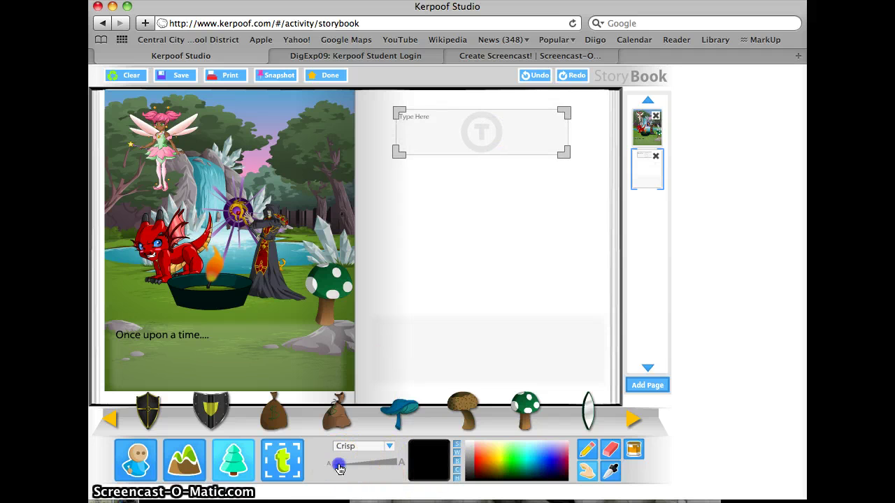
- Draw a yellow sun with rays around it below the right page's text box using the pencil
{"action": "left_click", "coordinate": [137, 459]}
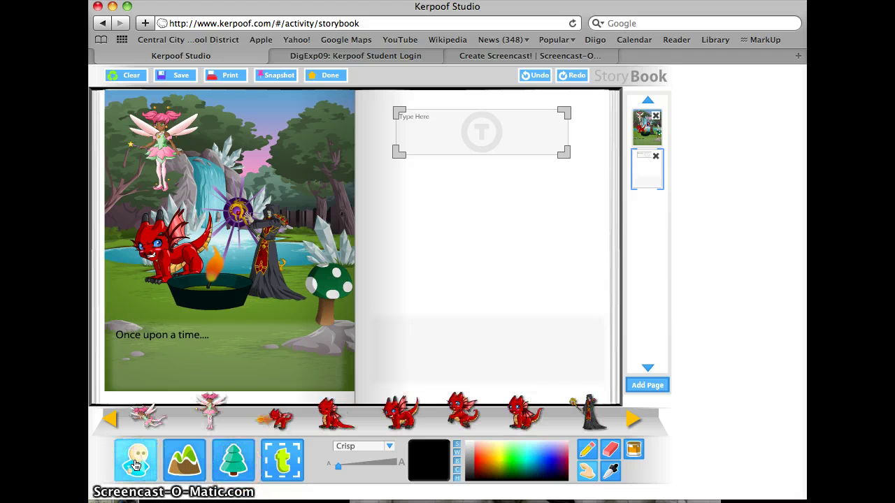
{"action": "left_click", "coordinate": [590, 454]}
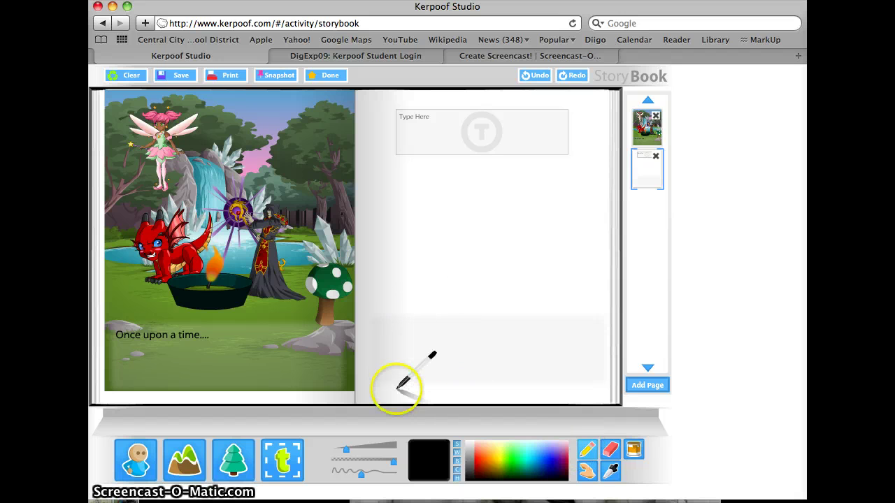
{"action": "left_click", "coordinate": [483, 451]}
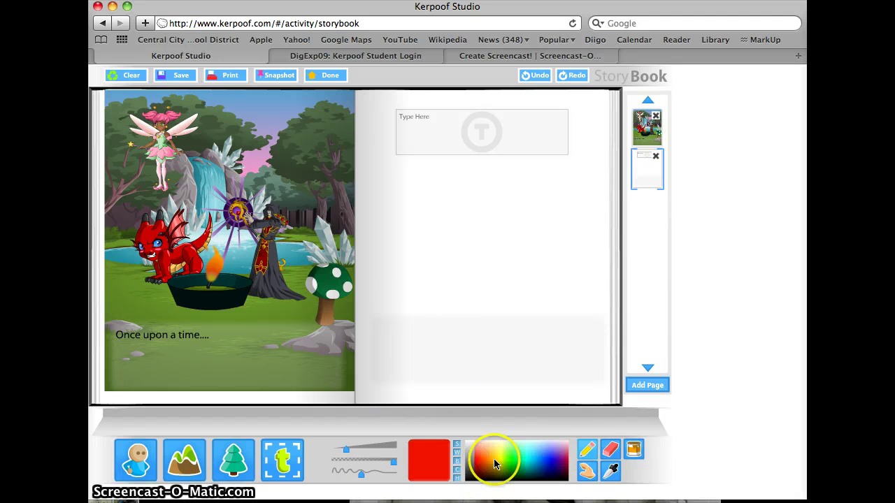
{"action": "left_click", "coordinate": [494, 455]}
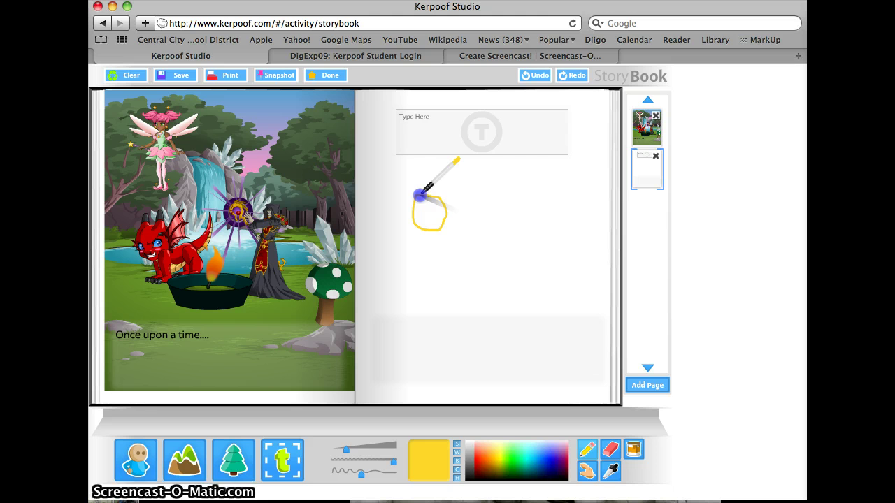
{"action": "mouse_move", "coordinate": [422, 182]}
{"action": "left_mouse_down"}
{"action": "mouse_move", "coordinate": [443, 202]}
{"action": "mouse_move", "coordinate": [464, 183]}
{"action": "mouse_move", "coordinate": [448, 215]}
{"action": "left_mouse_up"}
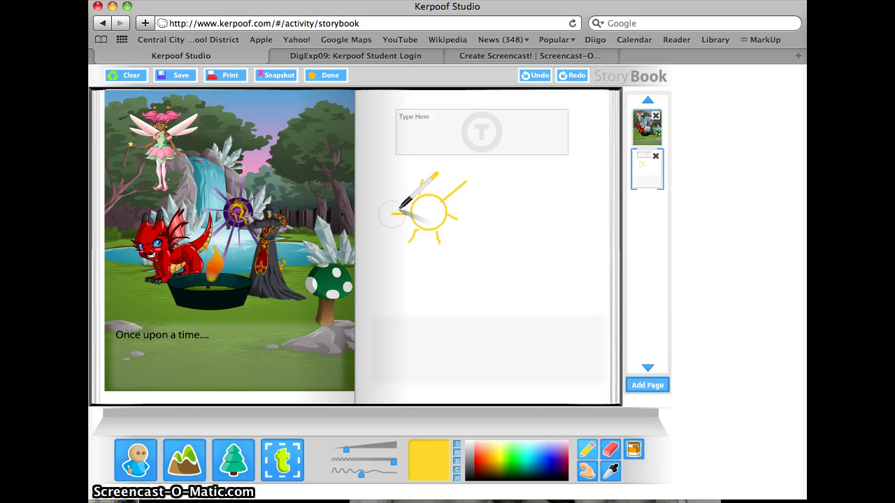
{"action": "left_click", "coordinate": [413, 206]}
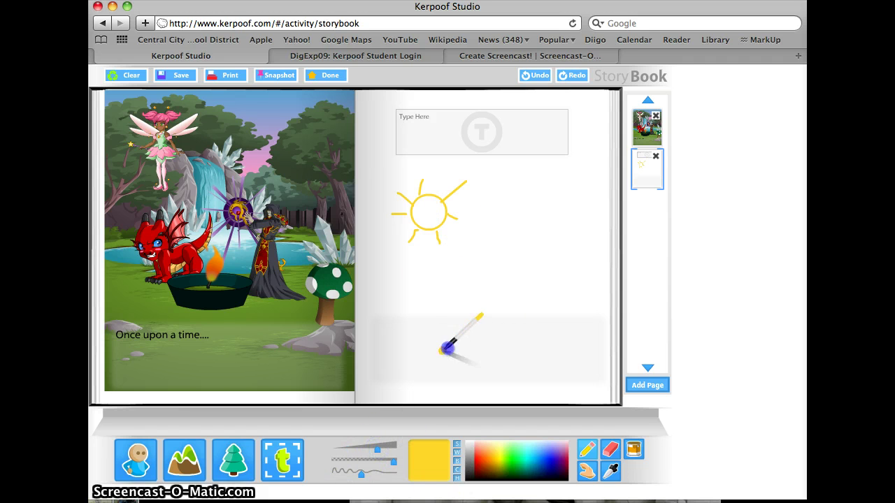
- Draw a thick yellow X low on the right page and scribble thin, semi-transparent strokes across it
{"action": "left_click_drag", "start_coordinate": [441, 353], "coordinate": [515, 306]}
{"action": "left_click_drag", "start_coordinate": [451, 288], "coordinate": [502, 346]}
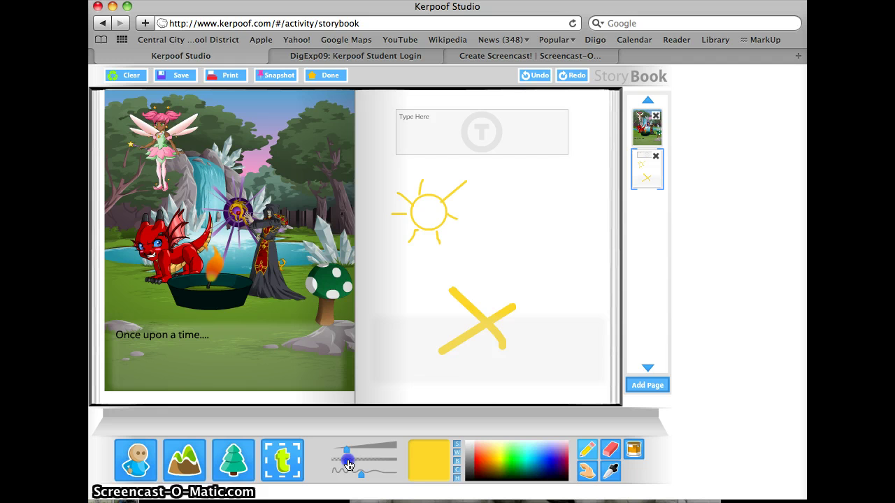
{"action": "mouse_move", "coordinate": [426, 329]}
{"action": "left_mouse_down"}
{"action": "mouse_move", "coordinate": [519, 296]}
{"action": "mouse_move", "coordinate": [464, 314]}
{"action": "mouse_move", "coordinate": [429, 364]}
{"action": "left_mouse_up"}
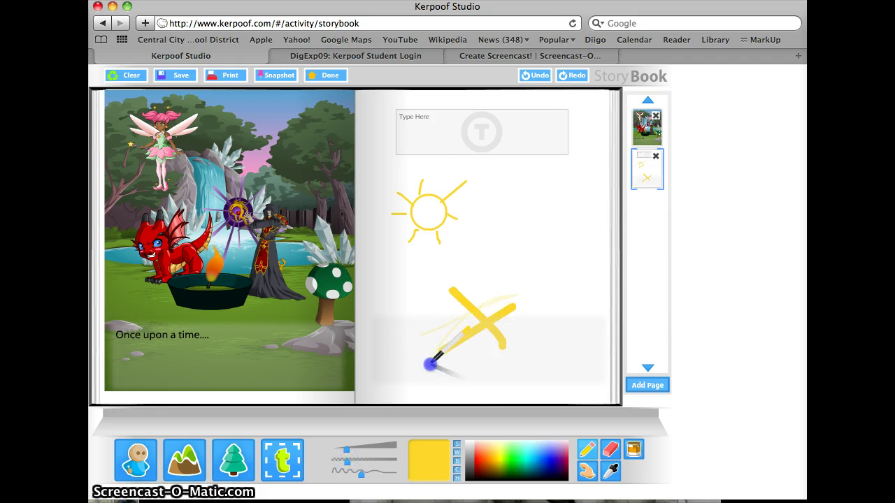
- Set the pencil's line smoothing to its minimum and draw a faint looping line above the X
{"action": "left_click", "coordinate": [355, 463]}
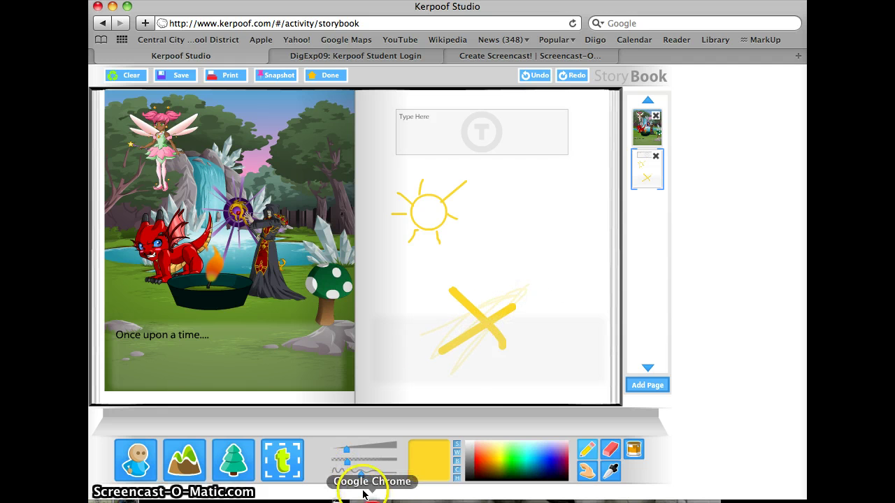
{"action": "left_click", "coordinate": [365, 478]}
{"action": "left_click_drag", "start_coordinate": [351, 479], "coordinate": [335, 474]}
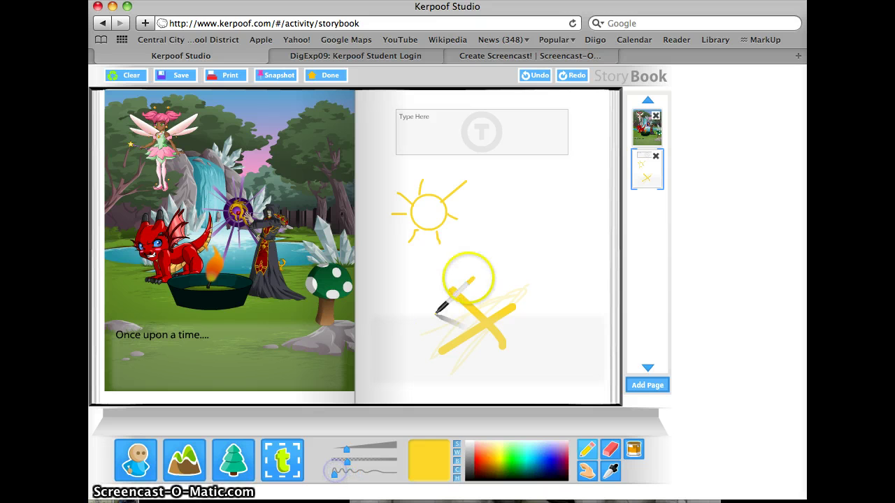
{"action": "mouse_move", "coordinate": [475, 261]}
{"action": "left_mouse_down"}
{"action": "mouse_move", "coordinate": [526, 244]}
{"action": "mouse_move", "coordinate": [519, 222]}
{"action": "mouse_move", "coordinate": [502, 249]}
{"action": "mouse_move", "coordinate": [544, 267]}
{"action": "left_mouse_up"}
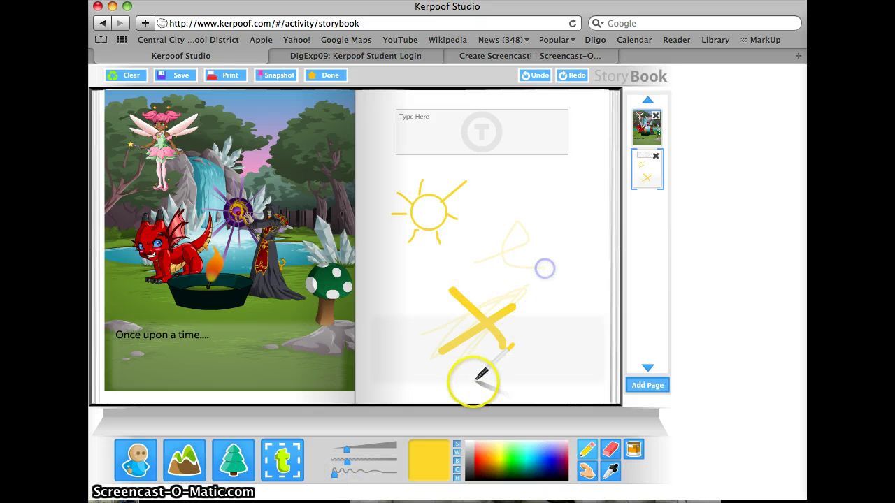
- Raise the pencil's opacity and smoothing, and draw a small square, an oval and a short line around the X
{"action": "left_click", "coordinate": [358, 473]}
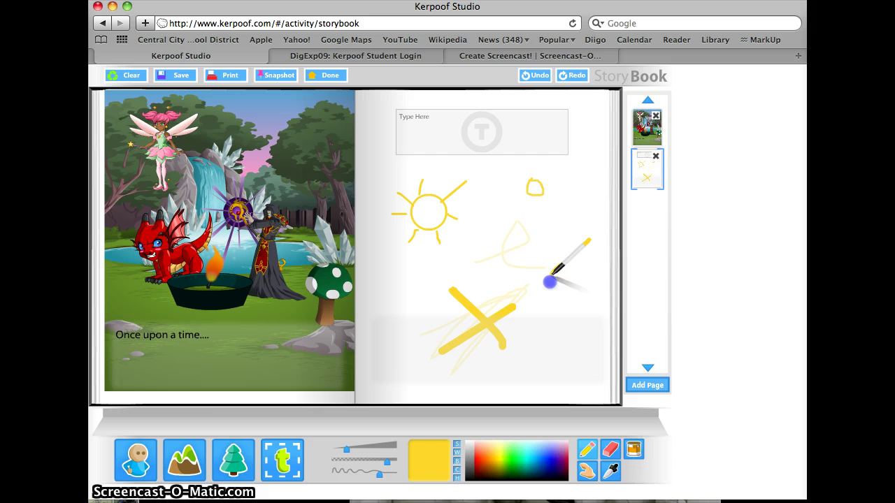
{"action": "mouse_move", "coordinate": [549, 281]}
{"action": "left_mouse_down"}
{"action": "mouse_move", "coordinate": [578, 280]}
{"action": "mouse_move", "coordinate": [561, 265]}
{"action": "left_mouse_up"}
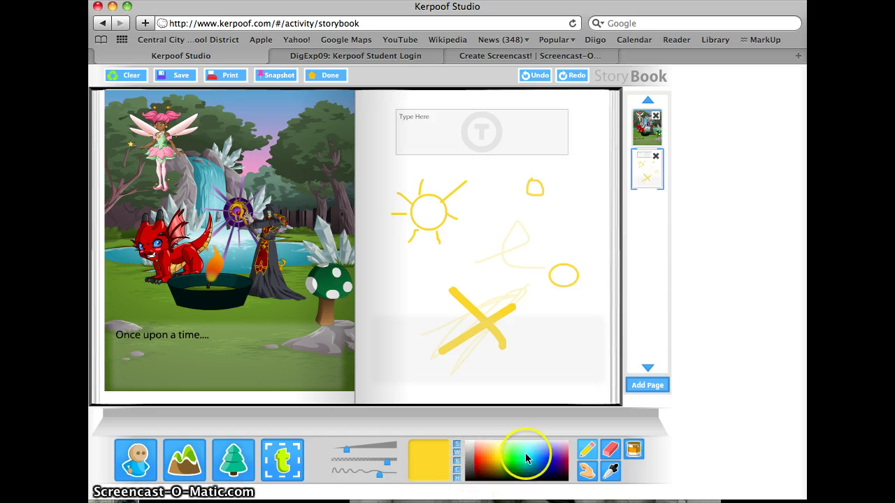
{"action": "left_click_drag", "start_coordinate": [506, 369], "coordinate": [544, 361]}
- Switch the colour picker to the colour wheel and back to the rectangular spectrum
{"action": "left_click", "coordinate": [458, 451]}
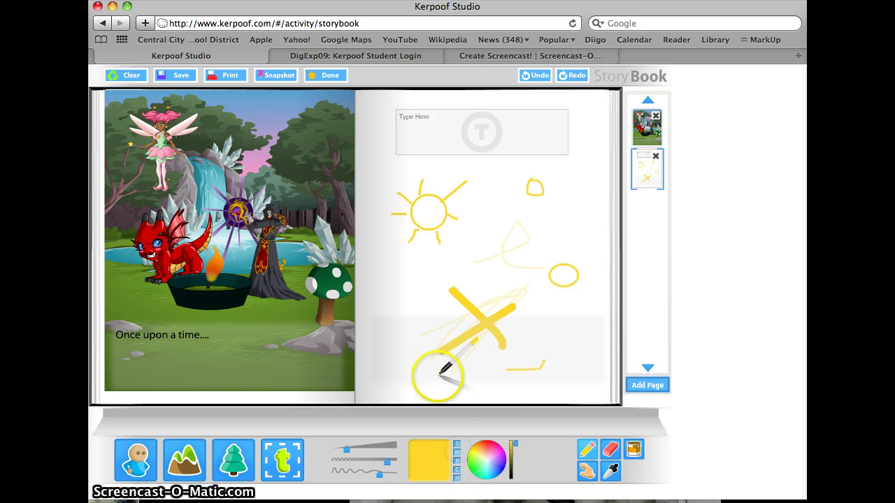
{"action": "left_click", "coordinate": [456, 449]}
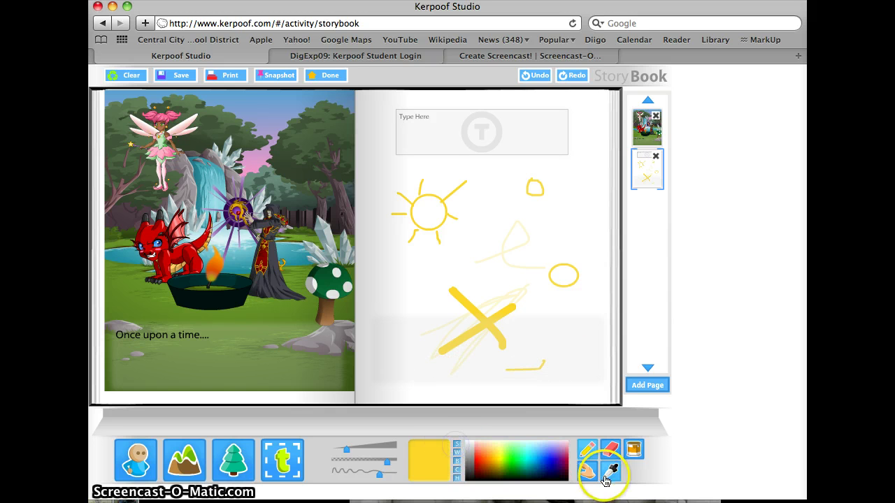
- Erase the small oval to the right of the X on the right page
{"action": "left_click", "coordinate": [609, 458]}
{"action": "mouse_move", "coordinate": [569, 272]}
{"action": "left_mouse_down"}
{"action": "mouse_move", "coordinate": [563, 286]}
{"action": "mouse_move", "coordinate": [567, 270]}
{"action": "left_mouse_up"}
{"action": "left_click", "coordinate": [627, 456]}
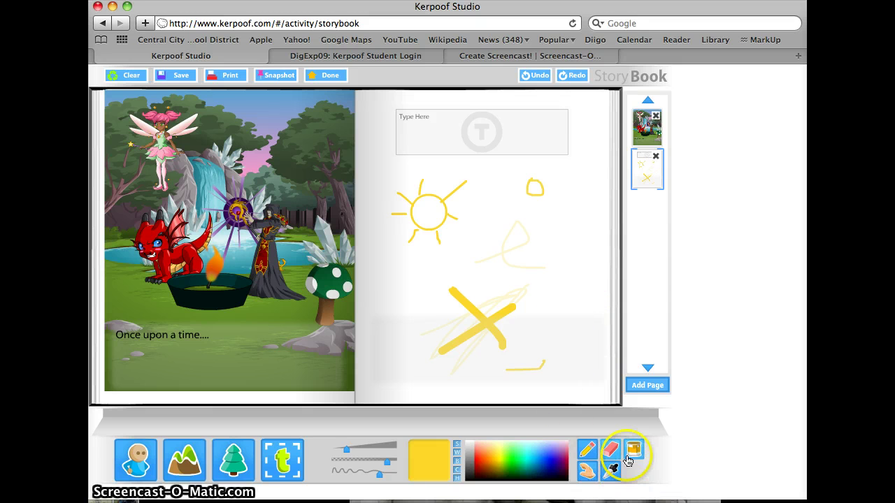
- Grab the drawn items with the hand tool, shifting the lower text box slightly left and the small square slightly down and left
{"action": "left_click", "coordinate": [587, 470]}
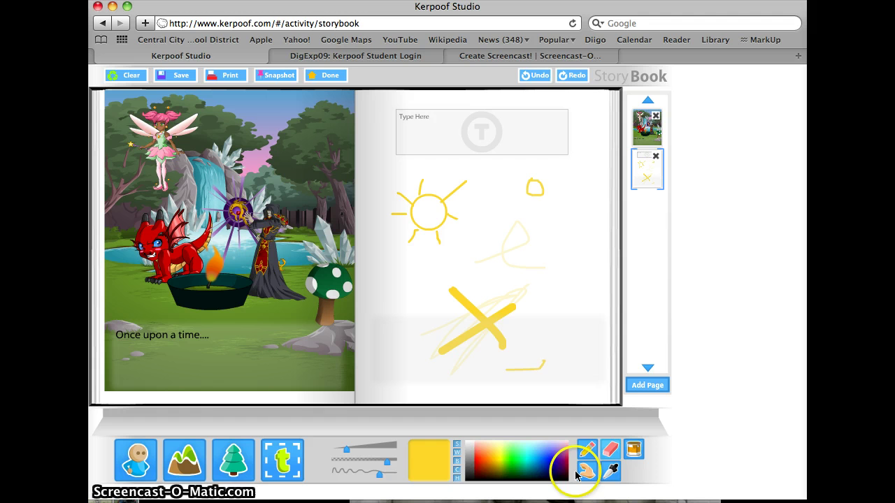
{"action": "mouse_move", "coordinate": [469, 323]}
{"action": "left_mouse_down"}
{"action": "mouse_move", "coordinate": [515, 320]}
{"action": "mouse_move", "coordinate": [454, 305]}
{"action": "mouse_move", "coordinate": [471, 332]}
{"action": "left_mouse_up"}
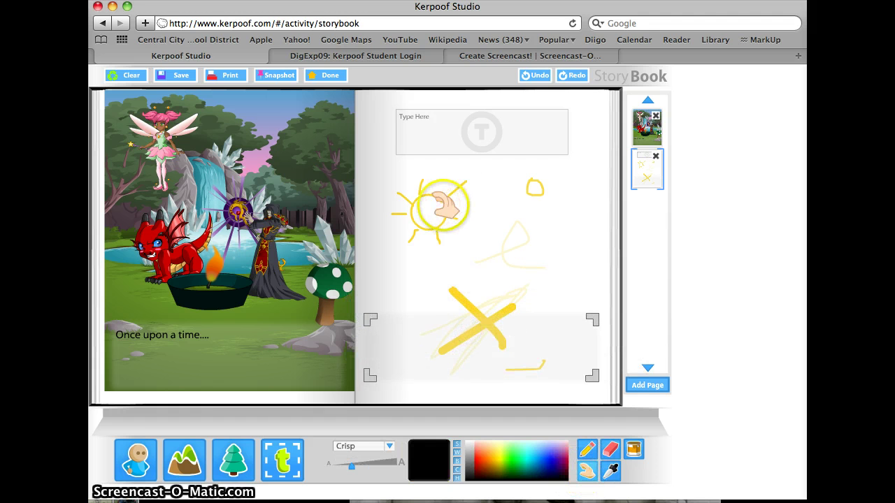
{"action": "mouse_move", "coordinate": [439, 208]}
{"action": "left_mouse_down"}
{"action": "mouse_move", "coordinate": [464, 209]}
{"action": "mouse_move", "coordinate": [440, 210]}
{"action": "mouse_move", "coordinate": [437, 197]}
{"action": "left_mouse_up"}
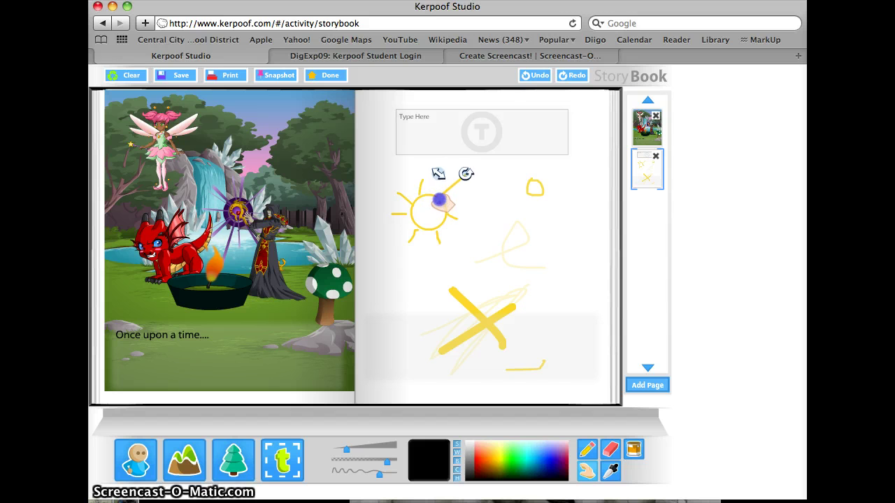
{"action": "left_click", "coordinate": [448, 223]}
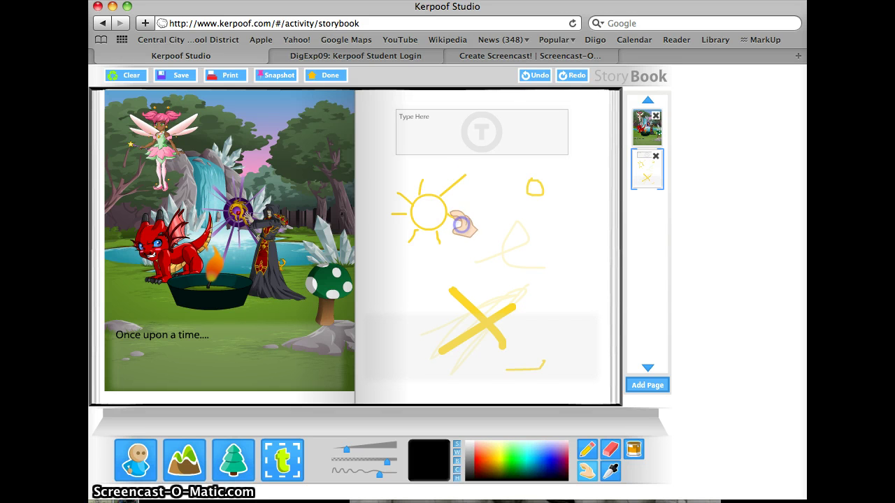
{"action": "mouse_move", "coordinate": [542, 188]}
{"action": "left_mouse_down"}
{"action": "mouse_move", "coordinate": [516, 194]}
{"action": "mouse_move", "coordinate": [536, 202]}
{"action": "left_mouse_up"}
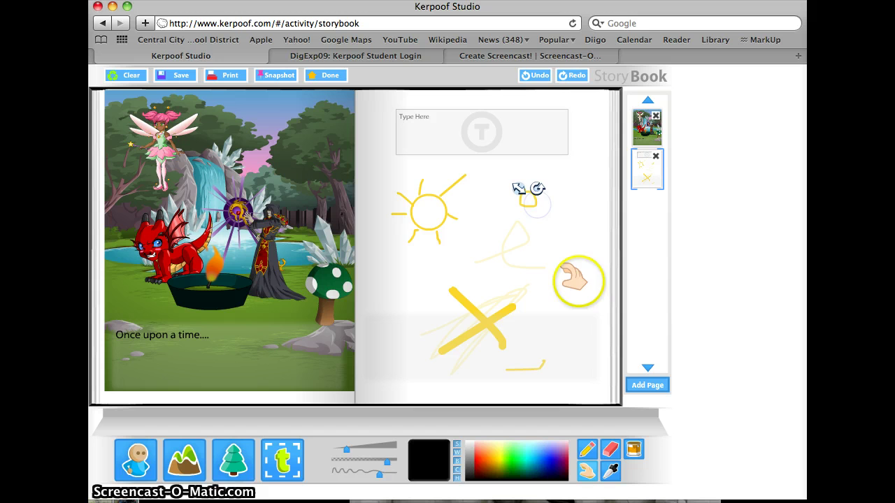
{"action": "left_click", "coordinate": [573, 278]}
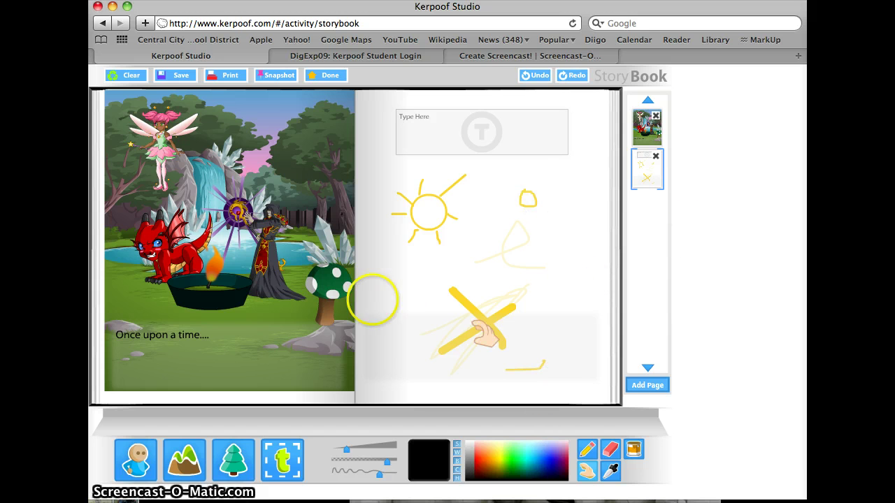
- Add a new page spread and place the red-carpet throne room background on its left page
{"action": "left_click", "coordinate": [640, 387]}
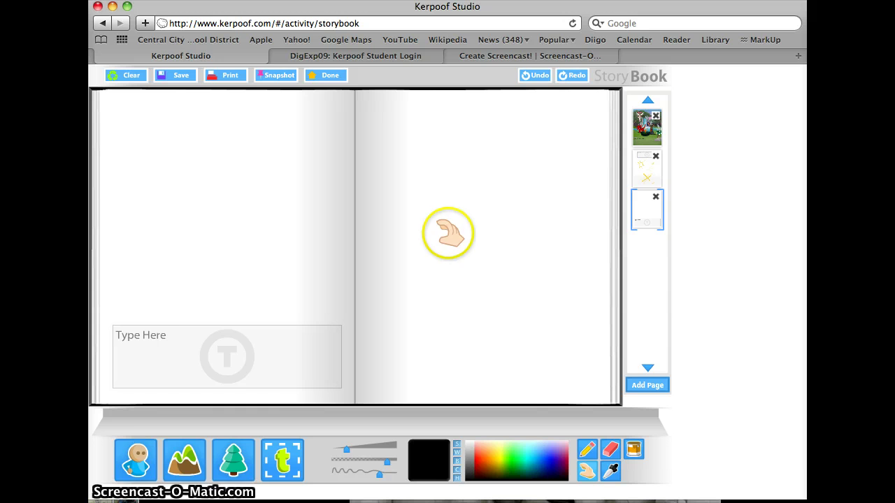
{"action": "left_click", "coordinate": [195, 470]}
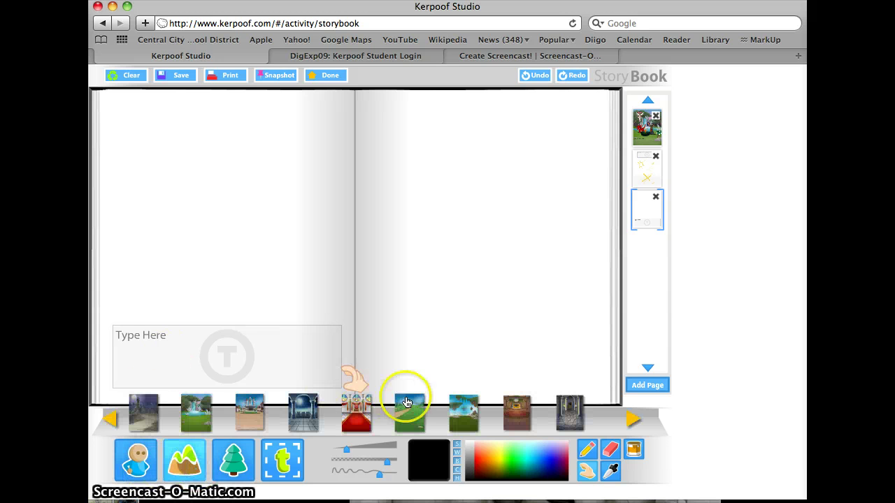
{"action": "left_click_drag", "start_coordinate": [355, 408], "coordinate": [254, 230]}
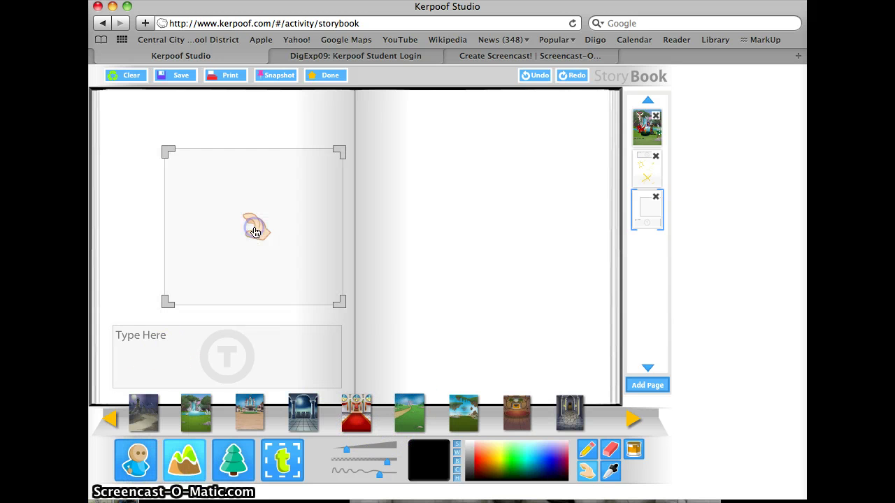
- Stretch the throne room background over the whole left page and move the text box up onto the red carpet
{"action": "left_click_drag", "start_coordinate": [164, 157], "coordinate": [95, 76]}
{"action": "left_click", "coordinate": [212, 267]}
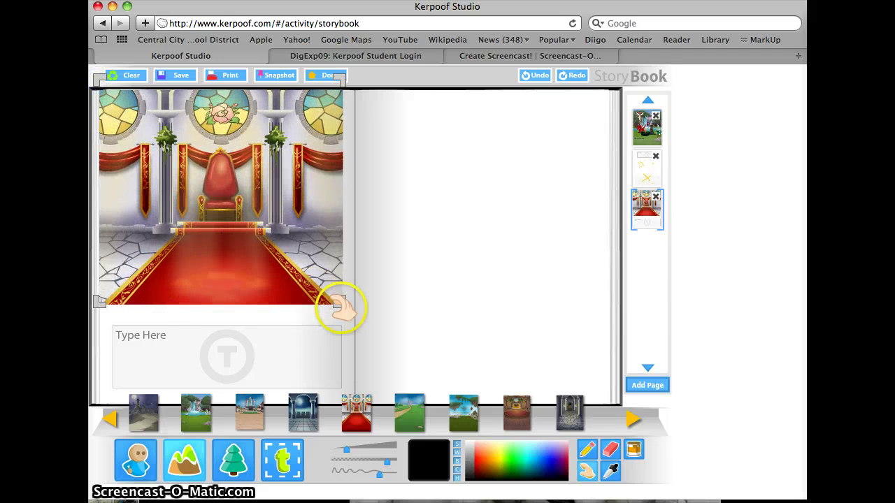
{"action": "left_click_drag", "start_coordinate": [341, 364], "coordinate": [354, 403]}
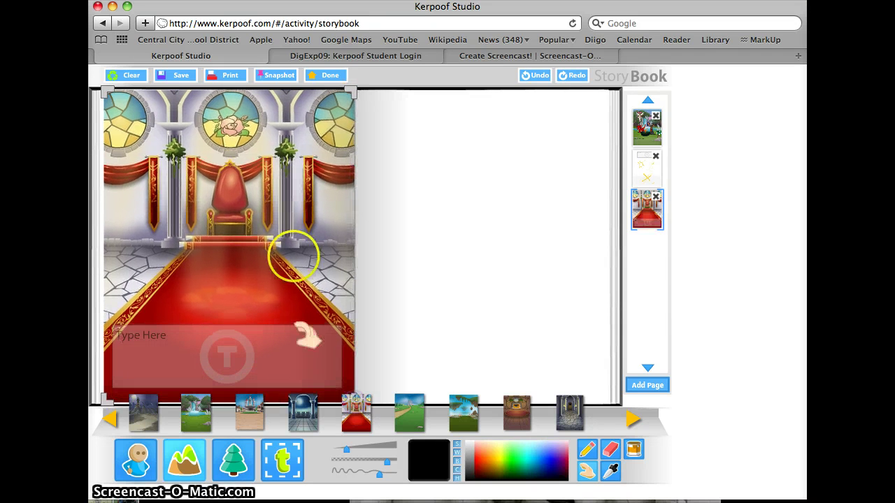
{"action": "left_click_drag", "start_coordinate": [294, 257], "coordinate": [287, 257]}
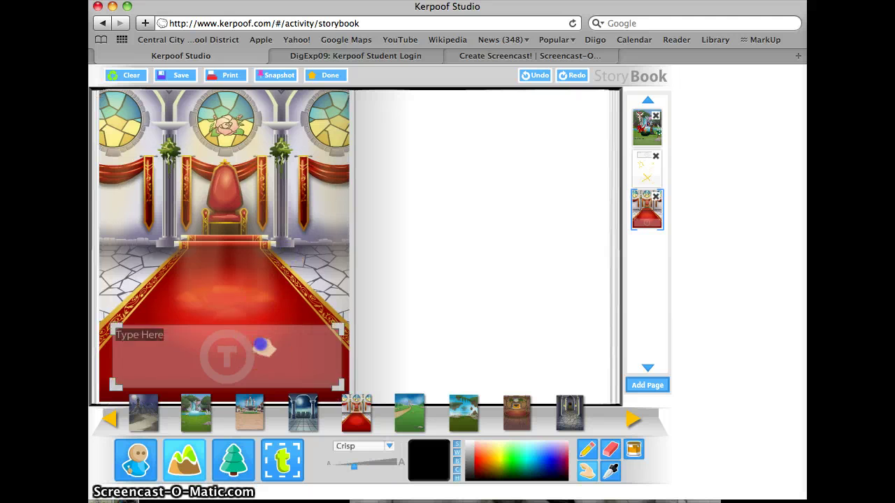
{"action": "left_click_drag", "start_coordinate": [264, 356], "coordinate": [269, 133]}
{"action": "left_click_drag", "start_coordinate": [249, 190], "coordinate": [265, 298]}
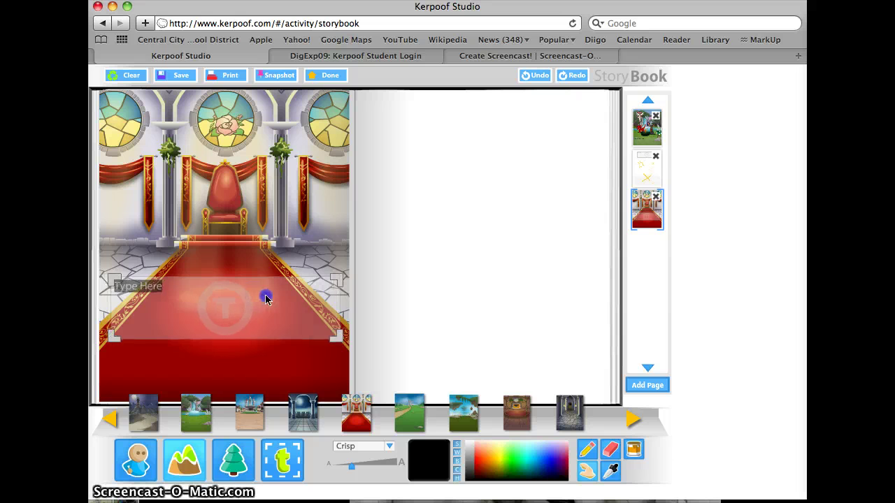
- Place the standing green troll character with the club in front of the throne
{"action": "left_click", "coordinate": [138, 462]}
{"action": "left_click_drag", "start_coordinate": [280, 411], "coordinate": [447, 429]}
{"action": "left_click", "coordinate": [631, 419]}
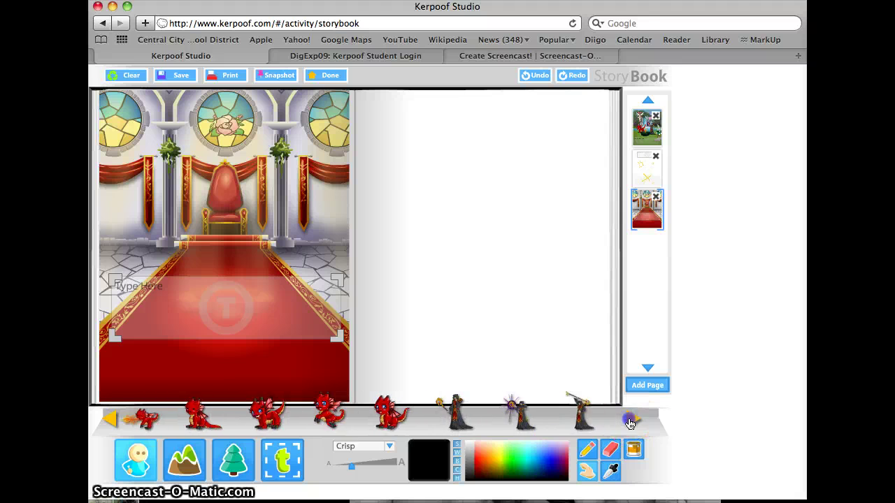
{"action": "left_click", "coordinate": [629, 420]}
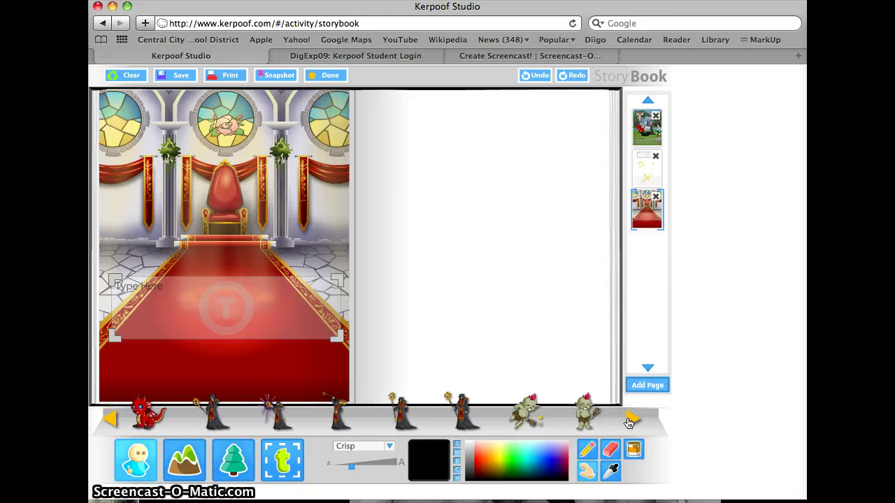
{"action": "mouse_move", "coordinate": [587, 414]}
{"action": "left_mouse_down"}
{"action": "mouse_move", "coordinate": [595, 414]}
{"action": "mouse_move", "coordinate": [589, 418]}
{"action": "left_mouse_up"}
{"action": "left_click_drag", "start_coordinate": [445, 299], "coordinate": [234, 203]}
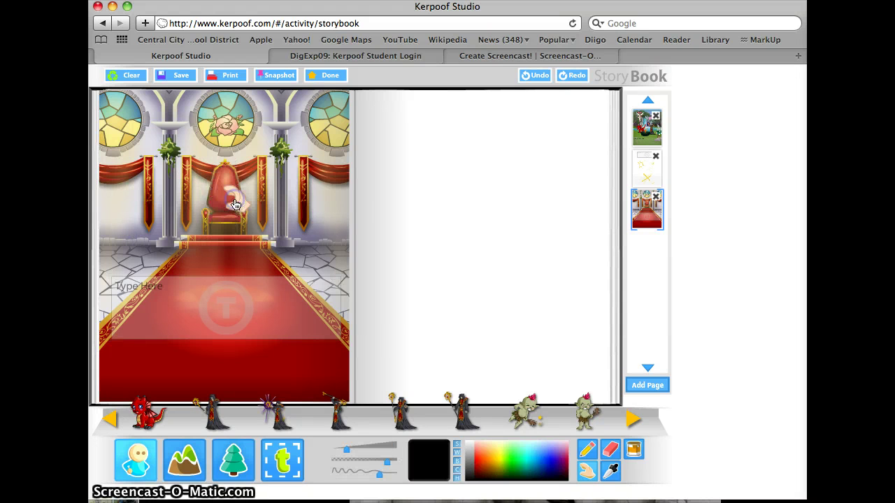
{"action": "left_click", "coordinate": [452, 294]}
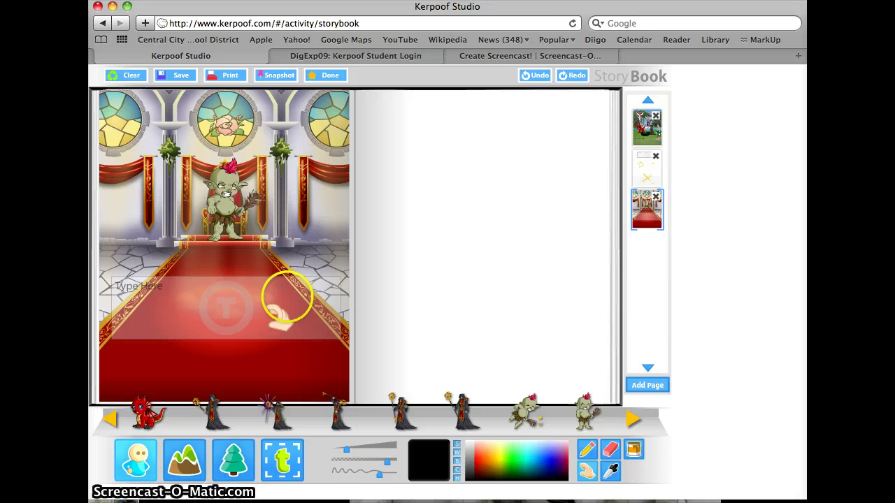
- Save the storybook with the title Testing, without sharing it, and exit to the Kerpoof home page
{"action": "left_click", "coordinate": [181, 75]}
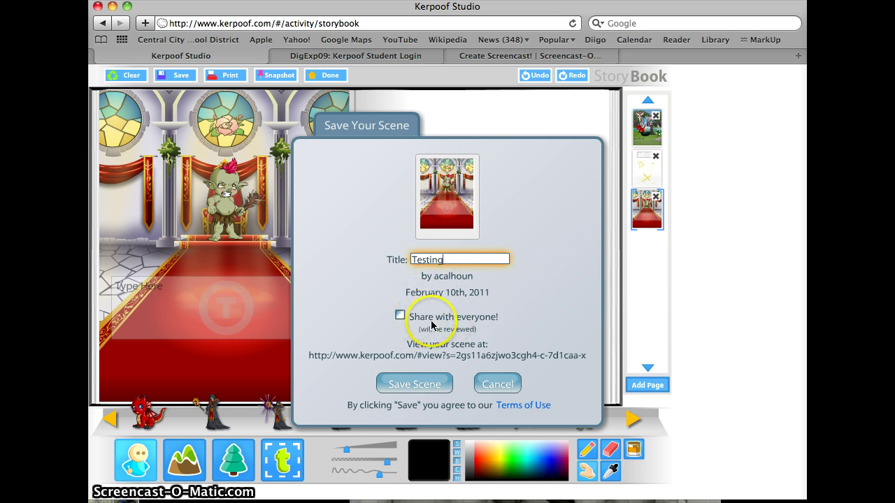
{"action": "left_click", "coordinate": [426, 385]}
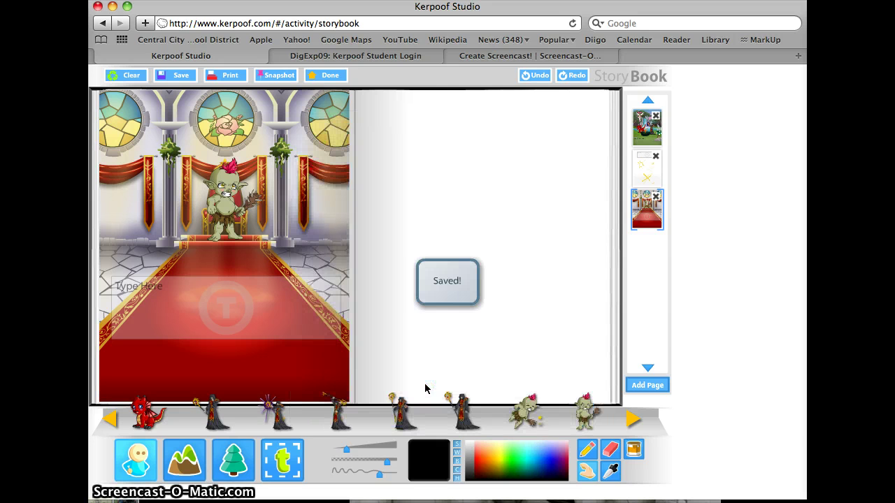
{"action": "left_click", "coordinate": [324, 75]}
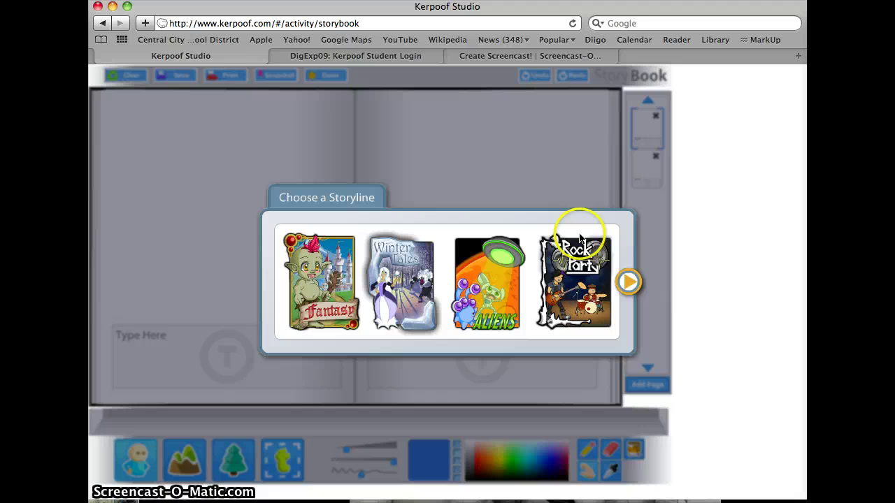
{"action": "left_click", "coordinate": [103, 24]}
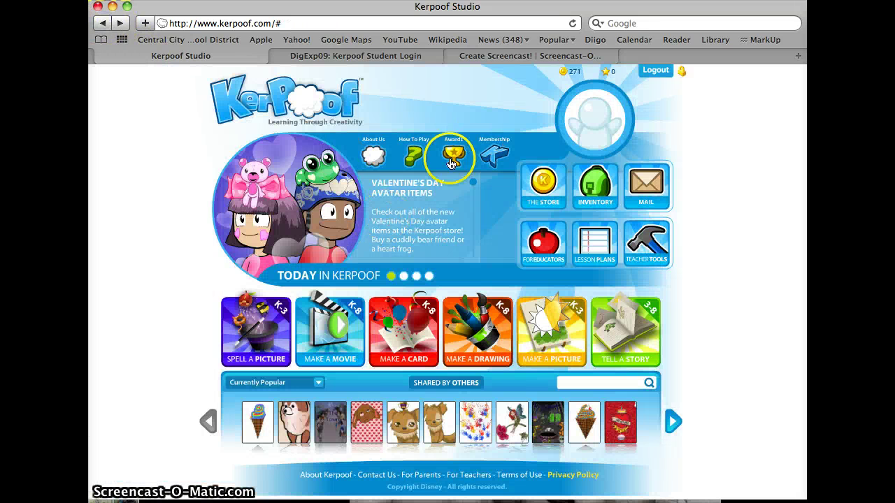